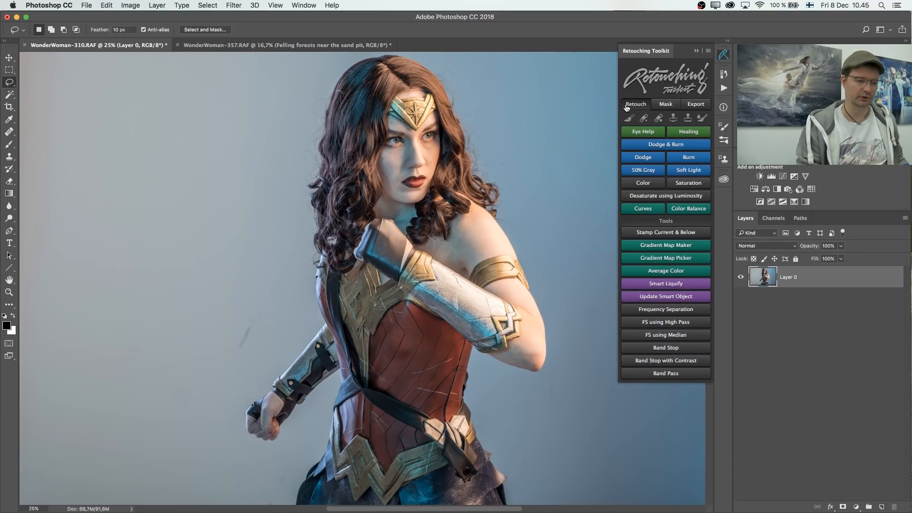
# - Look through the Mask and Export sections of the Retouching Toolkit and return to the Retouch section
pyautogui.click(664, 105)
pyautogui.click(698, 104)
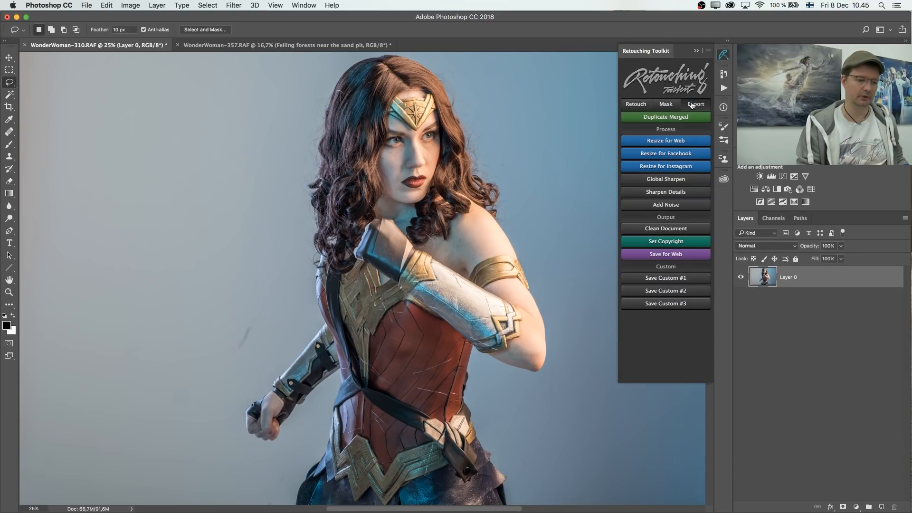
pyautogui.click(636, 104)
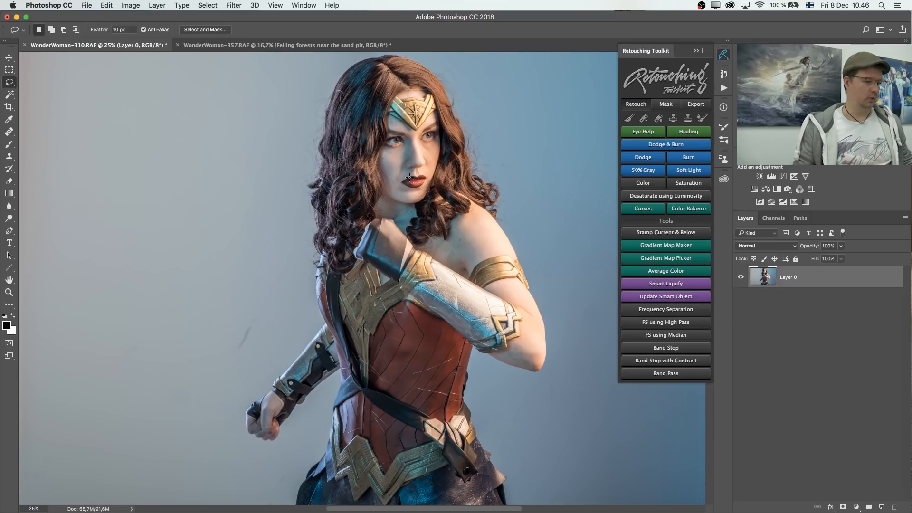
# - Activate the toolkit's soft paint brush preset with the face enlarged and inspect its size, hardness and brush tip settings
pyautogui.press('z')
pyautogui.moveTo(411, 109); pyautogui.dragTo(470, 109)
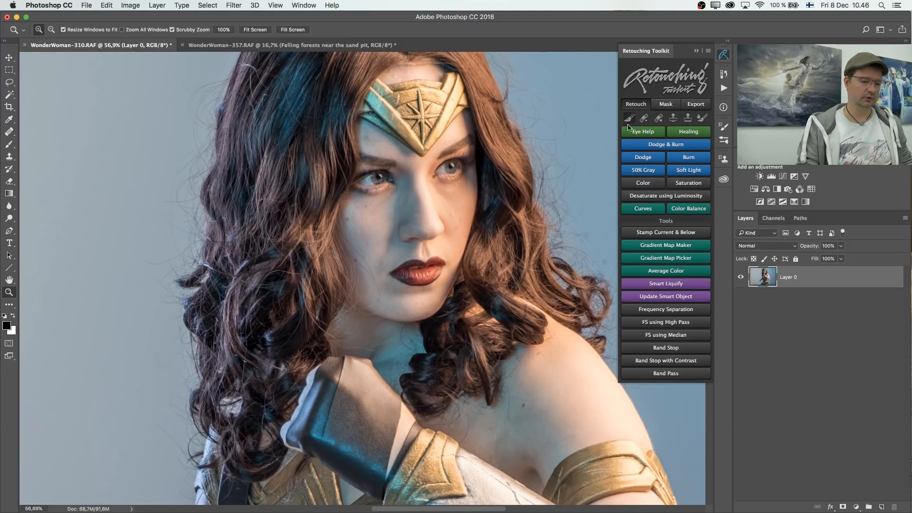
pyautogui.click(630, 121)
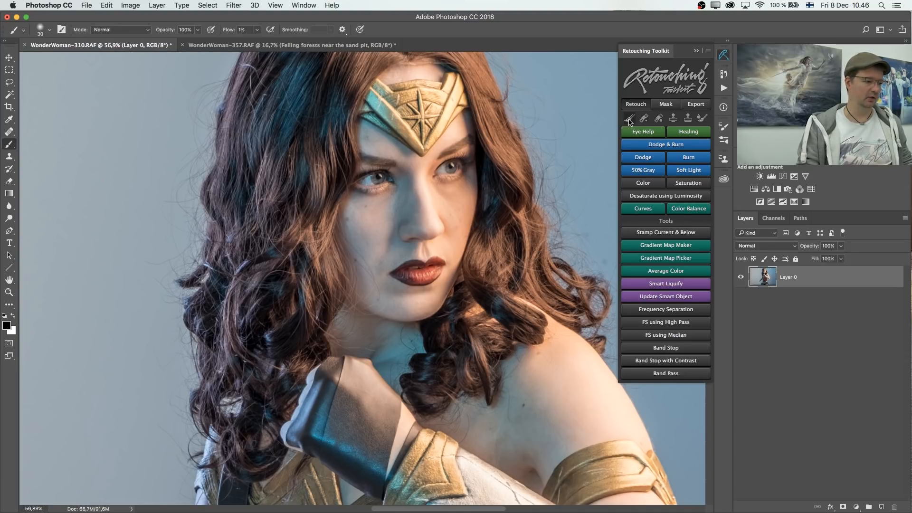
pyautogui.rightClick(482, 205)
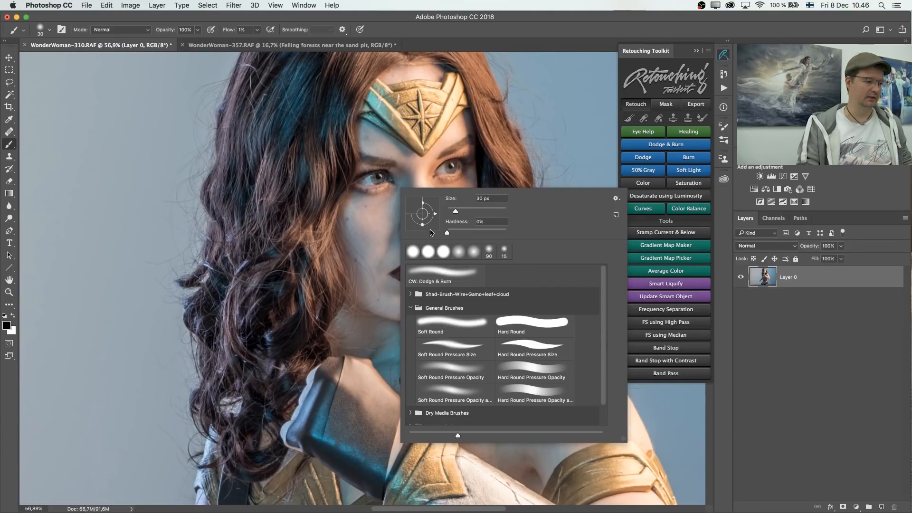
pyautogui.click(455, 180)
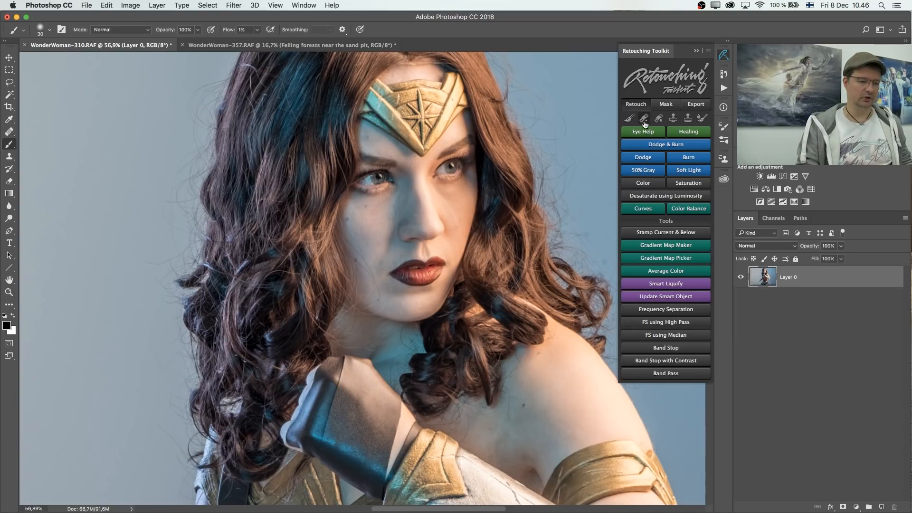
# - Activate the hard and soft Healing Brush presets in turn and inspect each one's size, hardness and spacing
pyautogui.click(10, 133)
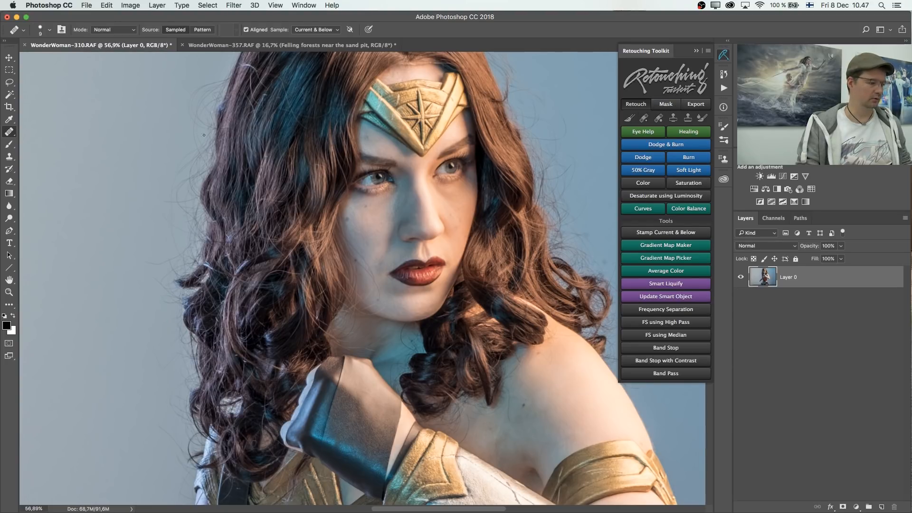
pyautogui.rightClick(254, 193)
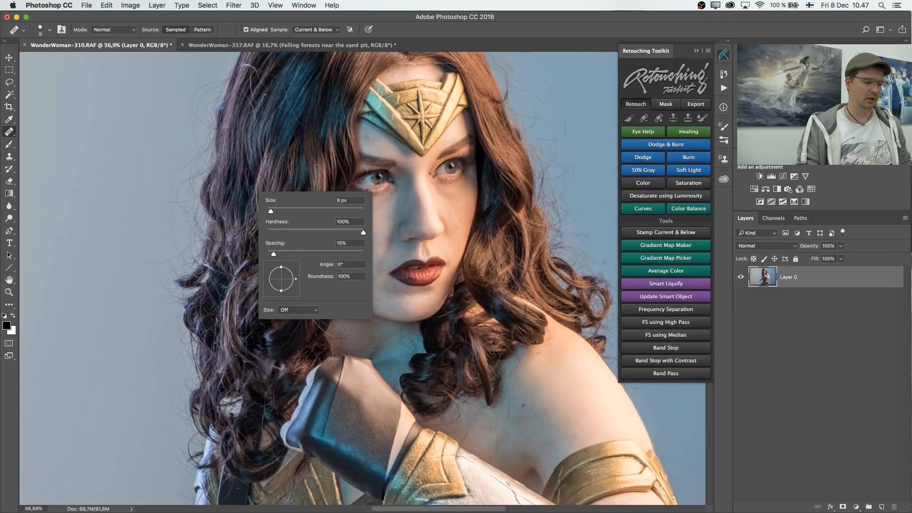
pyautogui.click(658, 119)
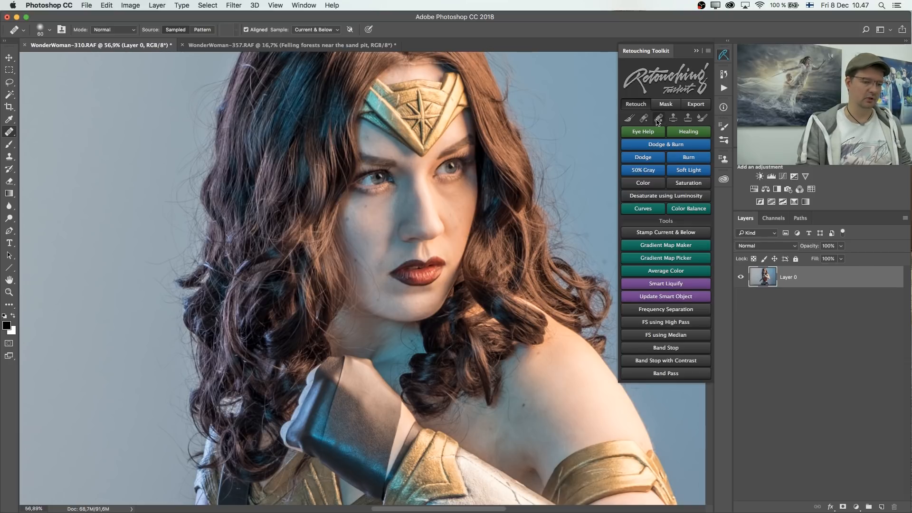
pyautogui.rightClick(469, 212)
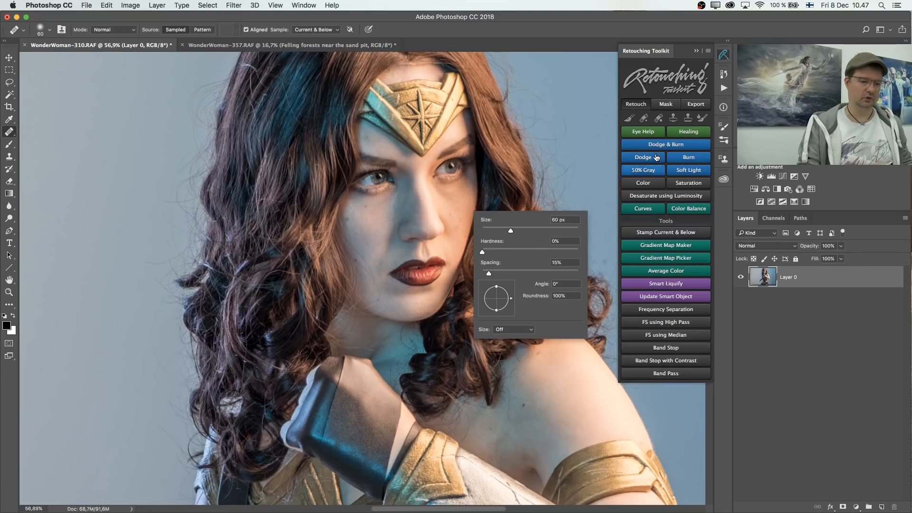
# - Preview both Clone Stamp presets and go back through the healing presets to reactivate the soft paint brush
pyautogui.click(673, 118)
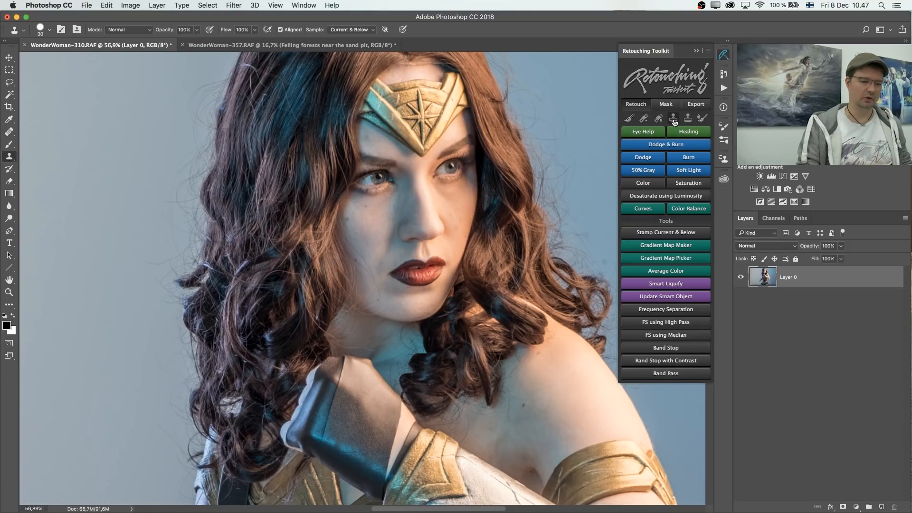
pyautogui.click(689, 119)
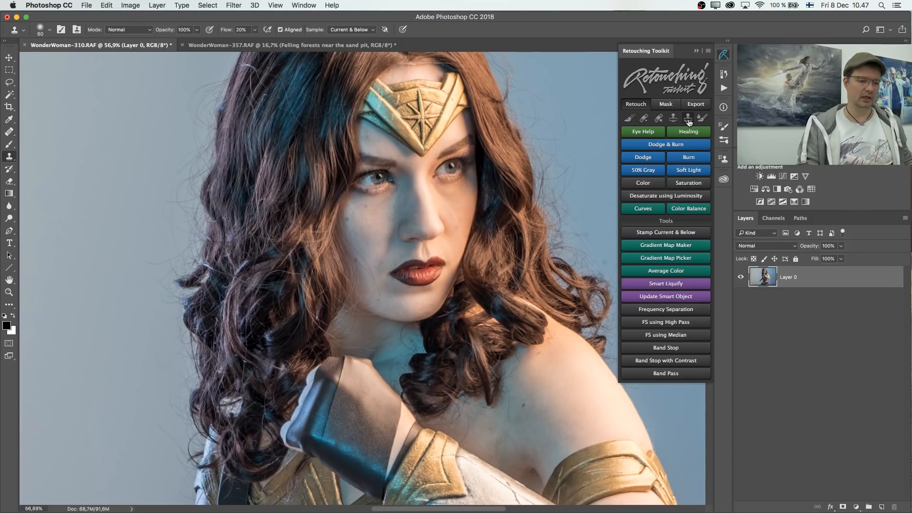
pyautogui.click(672, 120)
pyautogui.click(659, 120)
pyautogui.click(644, 120)
pyautogui.click(630, 121)
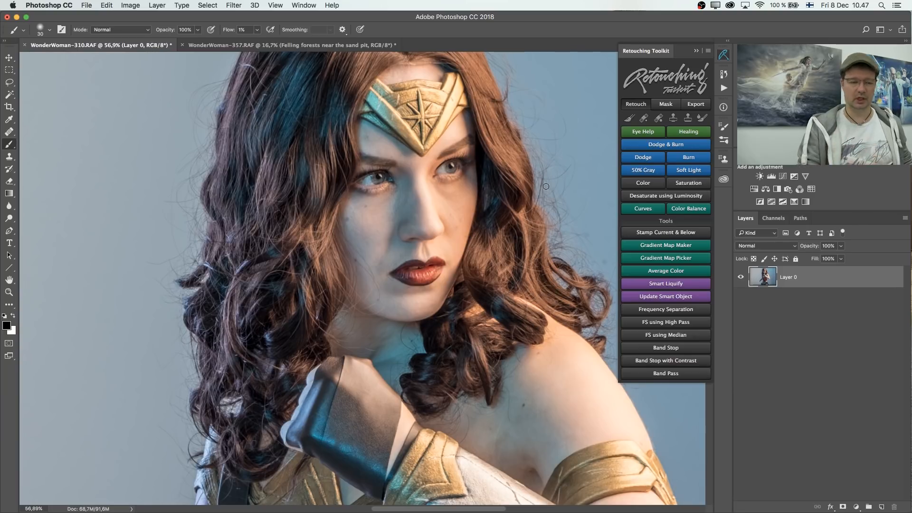
# - Add the Eye Help layer group and show its Solar layer to examine the whole backdrop for spots and uneven tones
pyautogui.click(645, 133)
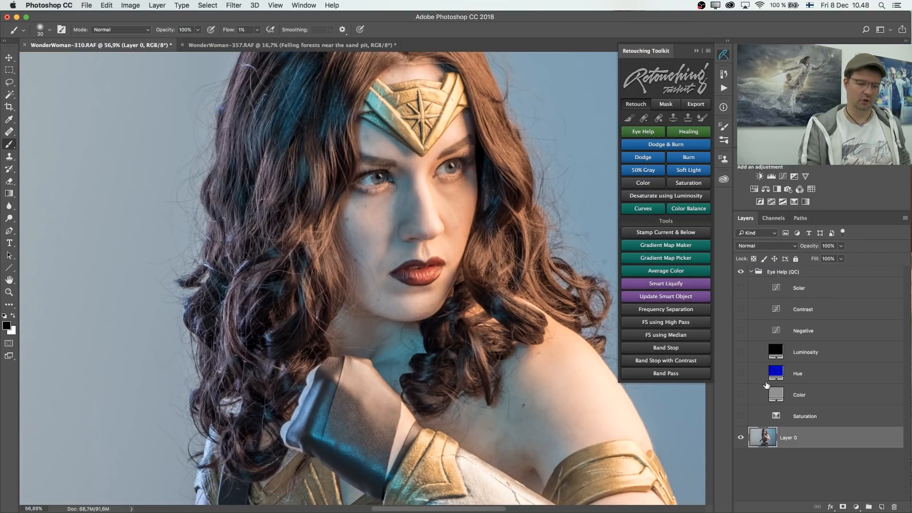
pyautogui.click(741, 289)
pyautogui.press('super+minus')
pyautogui.press('super+minus')
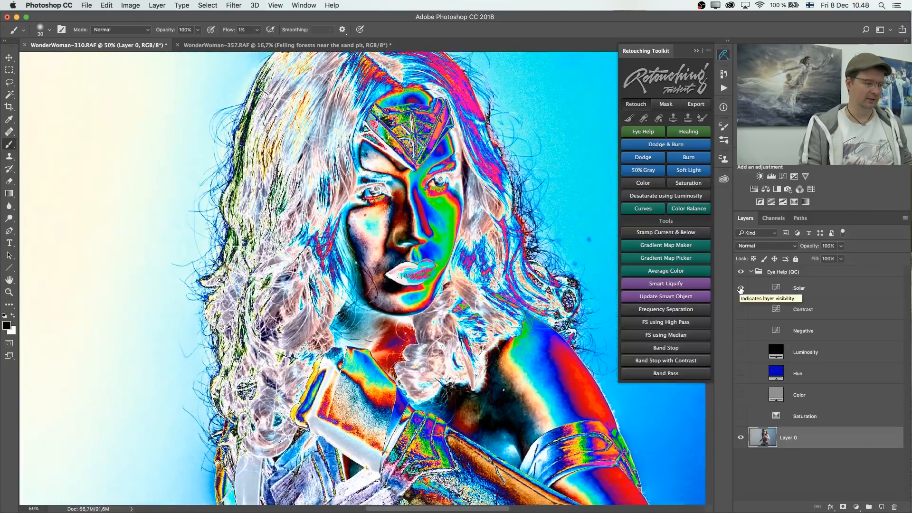
pyautogui.scroll(-10, 92, 277)
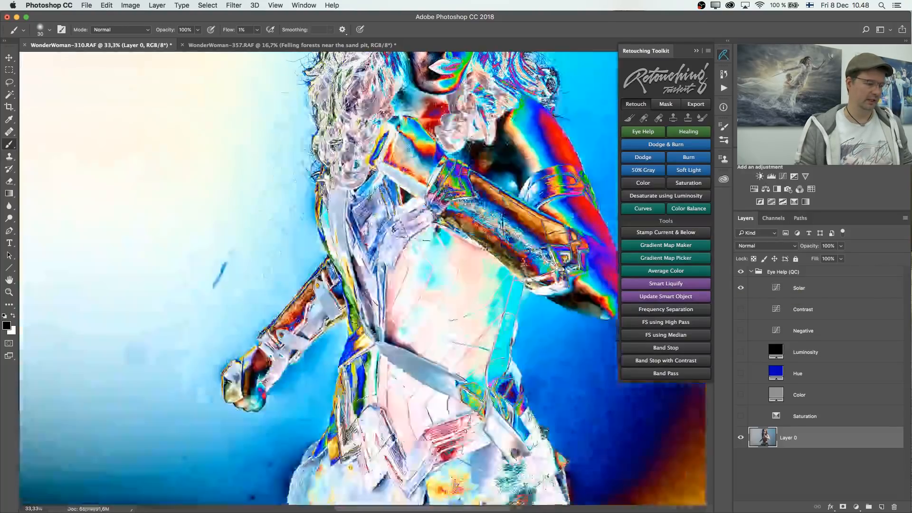
pyautogui.press('z')
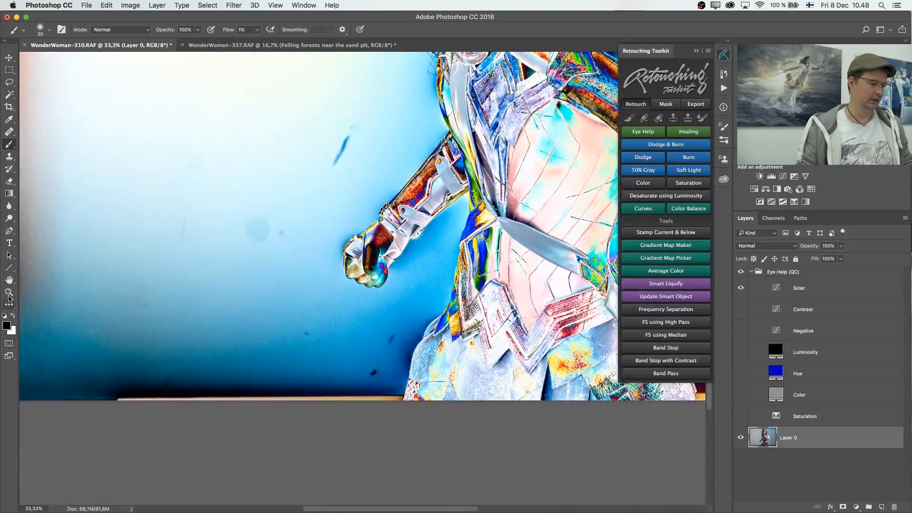
pyautogui.moveTo(256, 230); pyautogui.dragTo(306, 247)
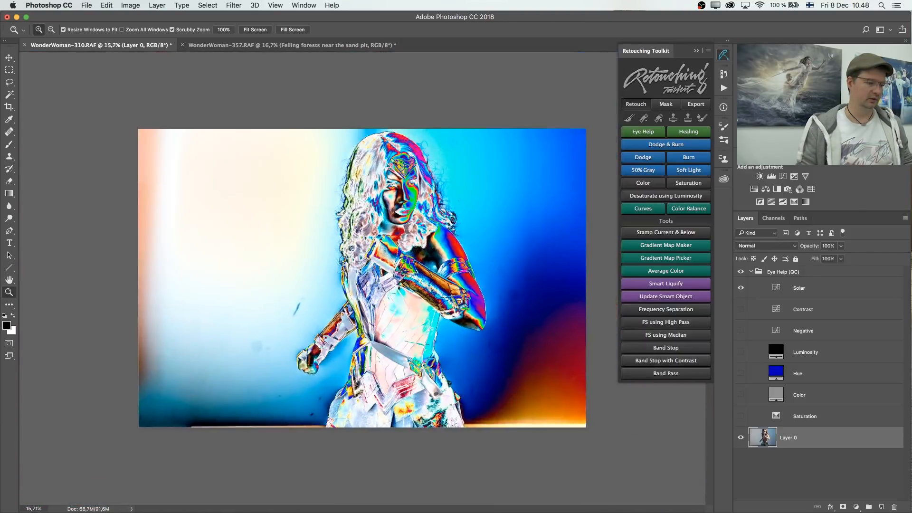
pyautogui.moveTo(509, 311); pyautogui.dragTo(536, 278)
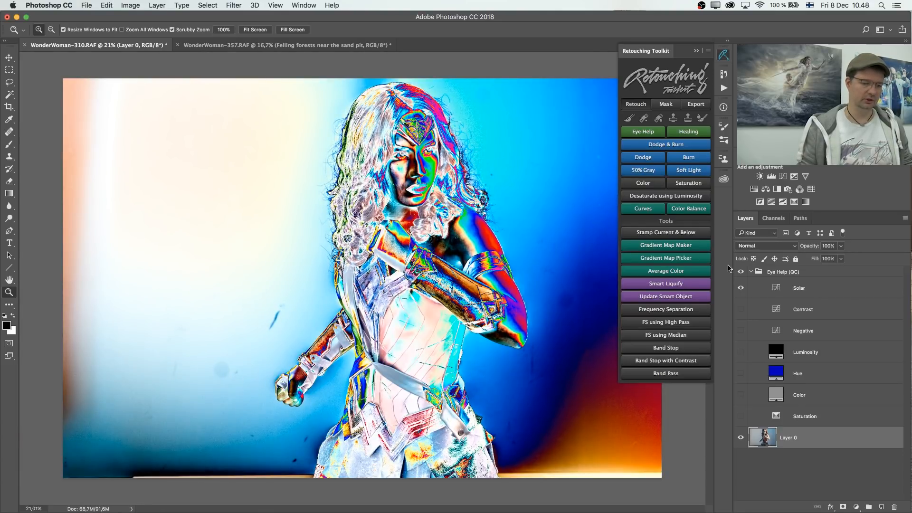
# - Compare the photo with and without the Solar layer, and preview the Contrast layer before hiding both
pyautogui.click(740, 288)
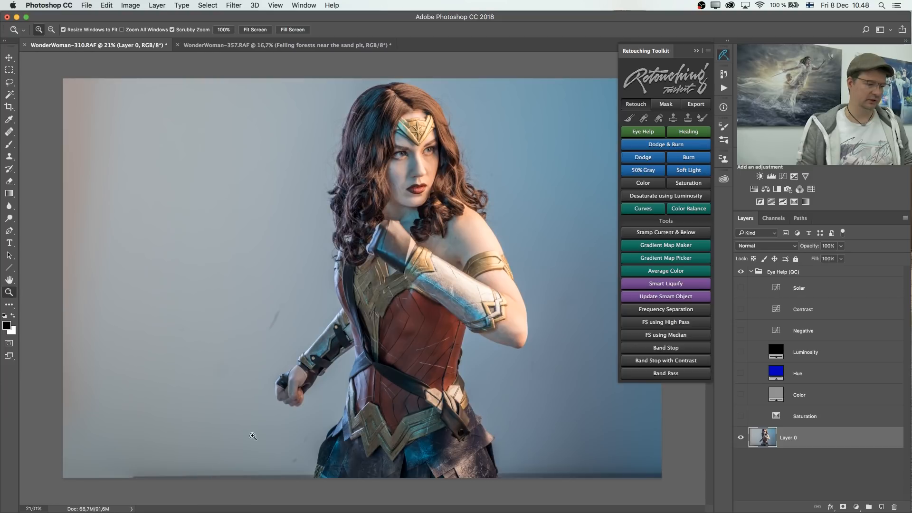
pyautogui.click(741, 288)
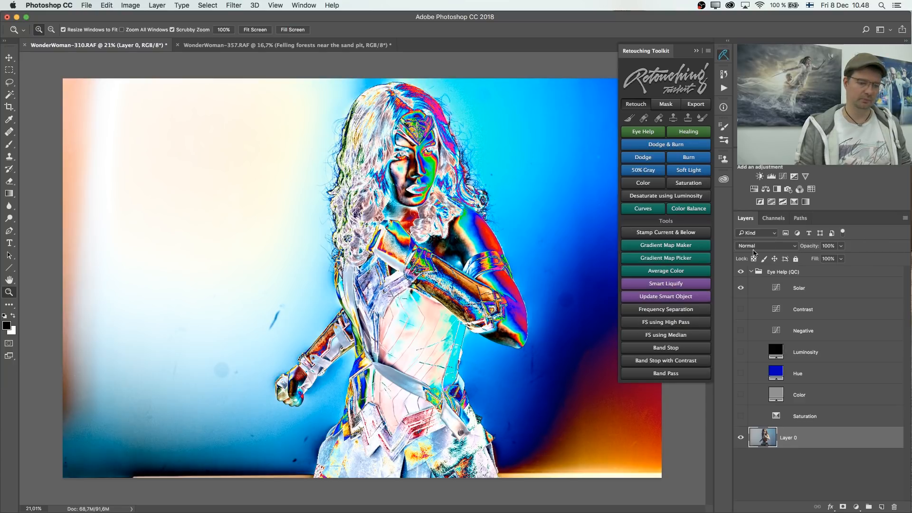
pyautogui.click(741, 287)
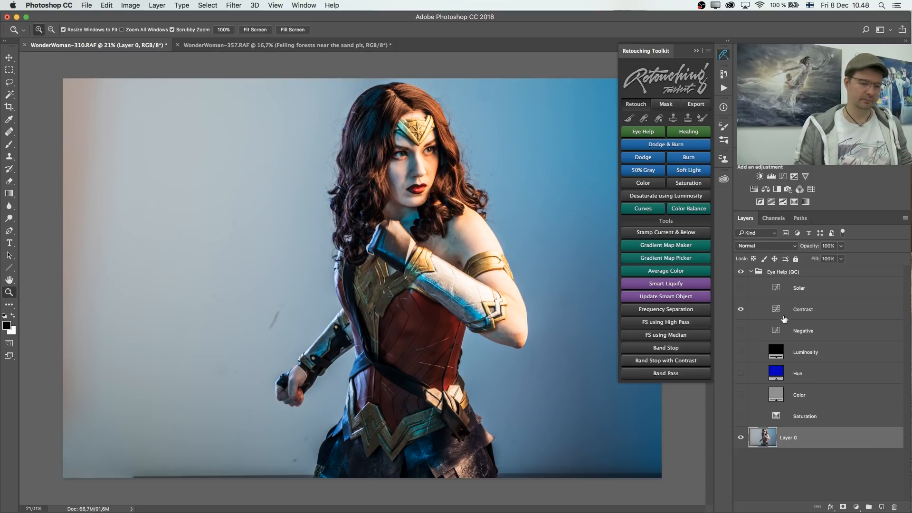
pyautogui.click(741, 309)
# - Show the Negative layer, examine the backdrop and the skin of the face up close, and hide the layer again
pyautogui.click(740, 330)
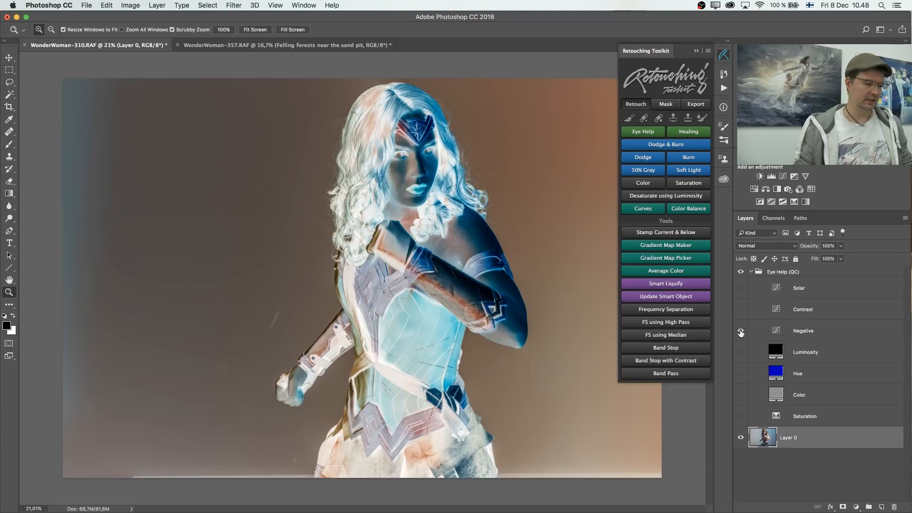
pyautogui.moveTo(286, 337); pyautogui.dragTo(320, 306)
pyautogui.moveTo(570, 62); pyautogui.dragTo(422, 308)
pyautogui.moveTo(429, 222); pyautogui.dragTo(401, 323)
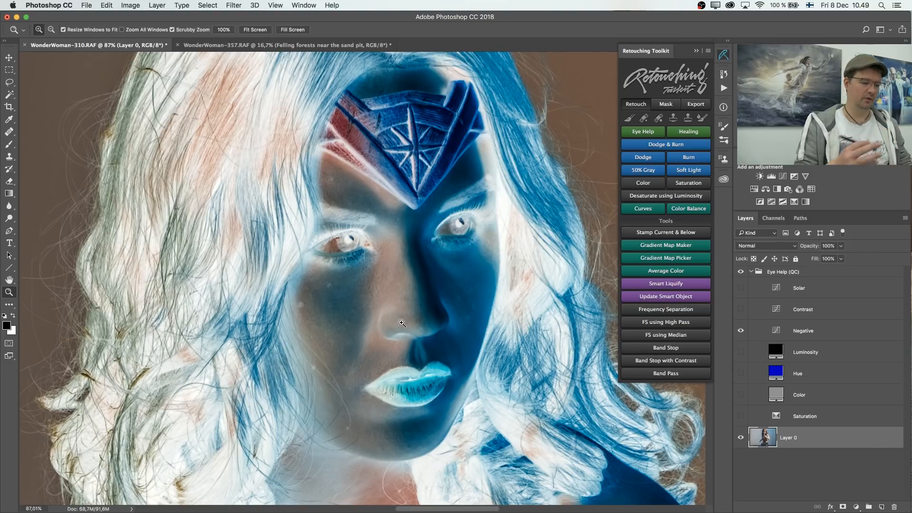
pyautogui.moveTo(384, 408); pyautogui.dragTo(395, 280)
pyautogui.click(741, 331)
# - Show the Luminosity layer, examine the tonal transitions on the body and face in black and white, and hide it
pyautogui.click(741, 352)
pyautogui.moveTo(473, 252); pyautogui.dragTo(511, 259)
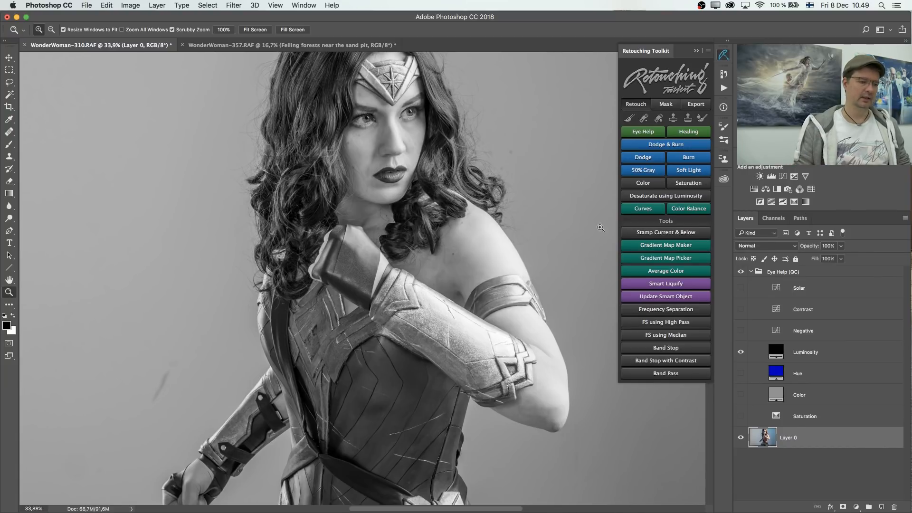
pyautogui.moveTo(386, 174); pyautogui.dragTo(397, 265)
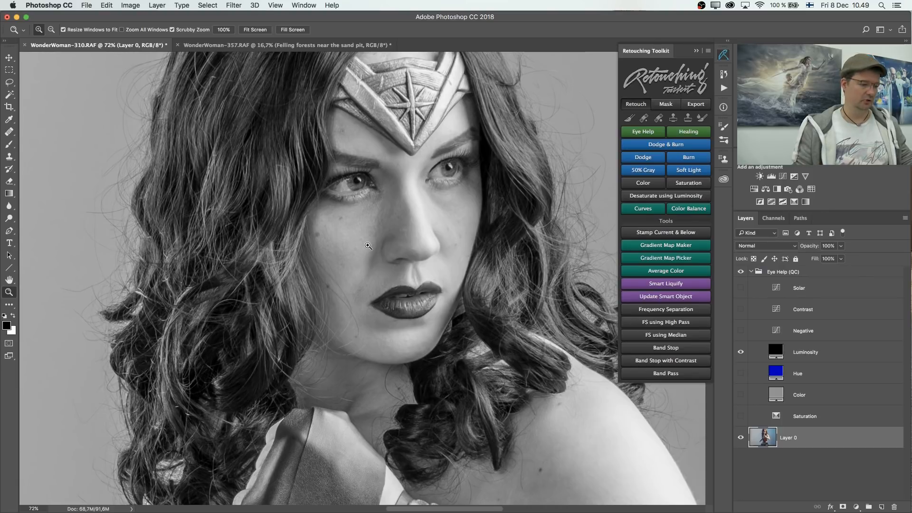
pyautogui.moveTo(407, 262); pyautogui.dragTo(395, 276)
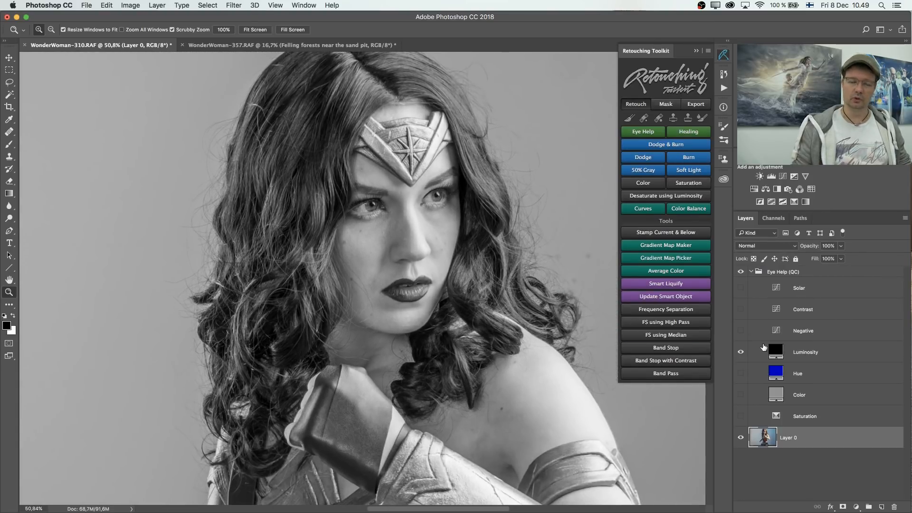
pyautogui.click(740, 352)
# - Show the Hue layer, examine the color shifts across the backdrop edges, skin and hair, and hide the layer again
pyautogui.click(740, 374)
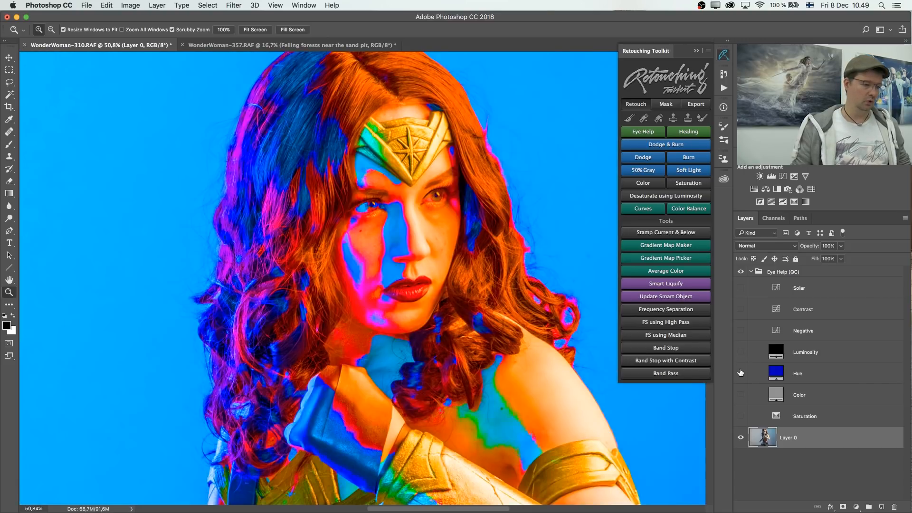
pyautogui.moveTo(505, 312); pyautogui.dragTo(491, 320)
pyautogui.moveTo(236, 341); pyautogui.dragTo(332, 322)
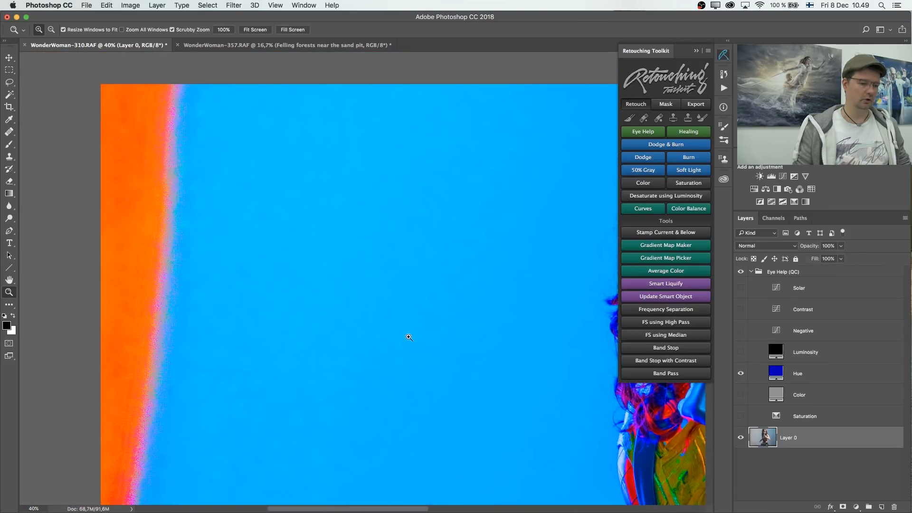
pyautogui.moveTo(574, 380); pyautogui.dragTo(189, 316)
pyautogui.moveTo(457, 326); pyautogui.dragTo(240, 326)
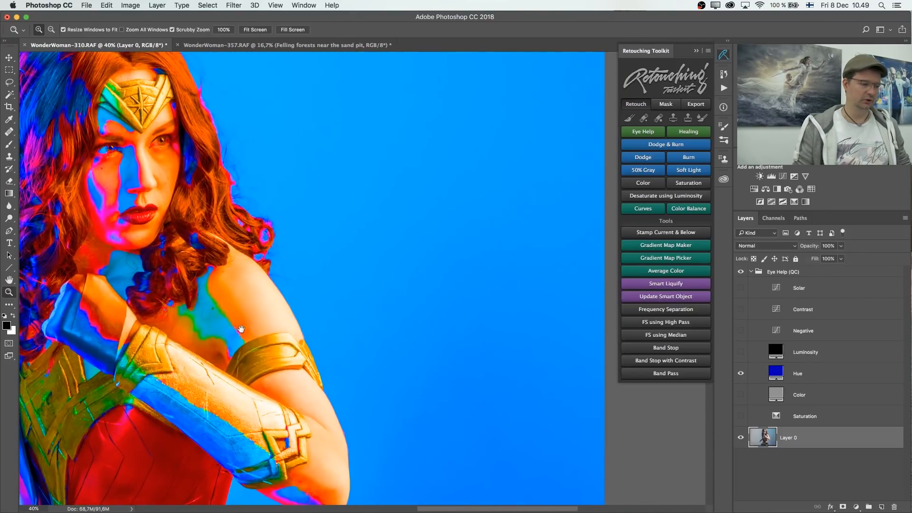
pyautogui.hscroll(-15, 188, 326)
pyautogui.moveTo(168, 219); pyautogui.dragTo(194, 213)
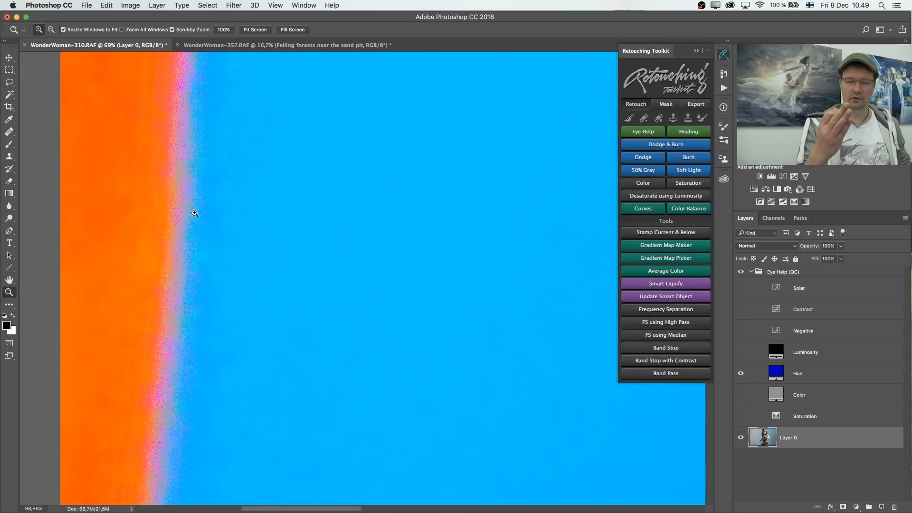
pyautogui.moveTo(543, 351); pyautogui.dragTo(388, 300)
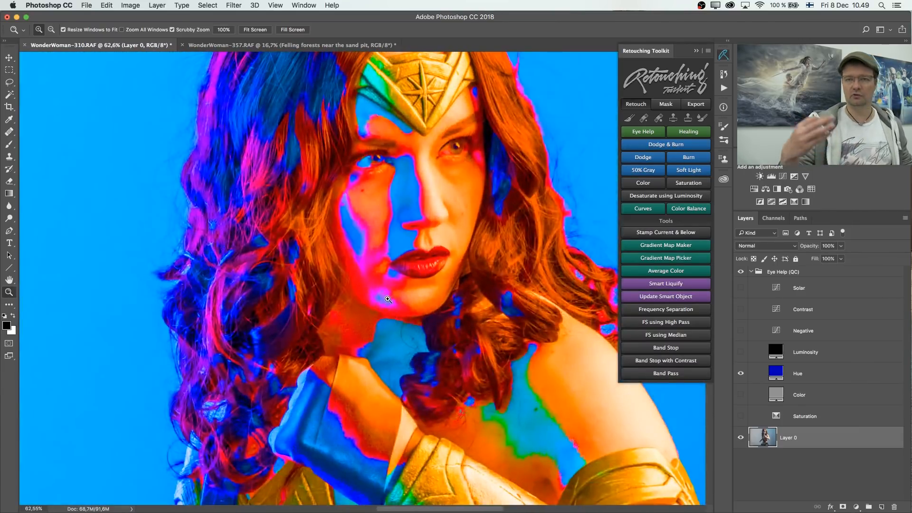
pyautogui.moveTo(440, 246); pyautogui.dragTo(432, 265)
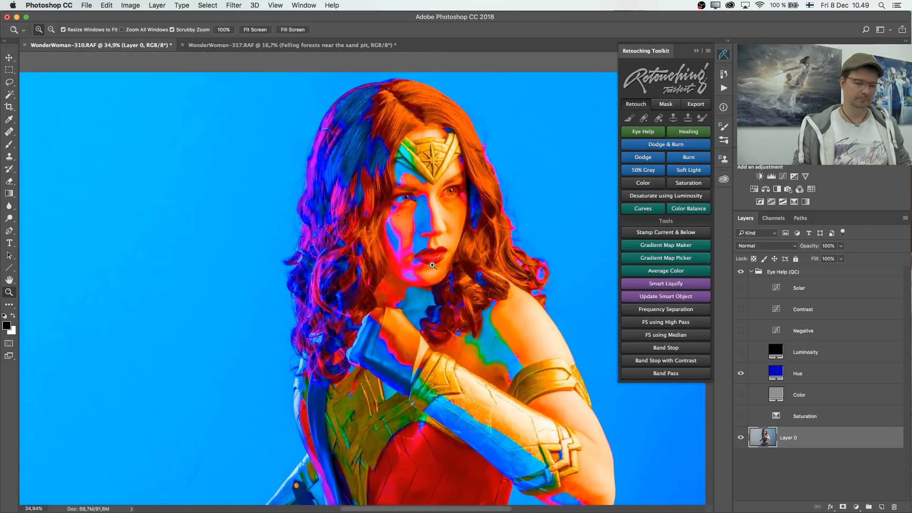
pyautogui.click(739, 374)
# - Show the Color layer of the Eye Help group and select it to examine its blend mode
pyautogui.click(740, 395)
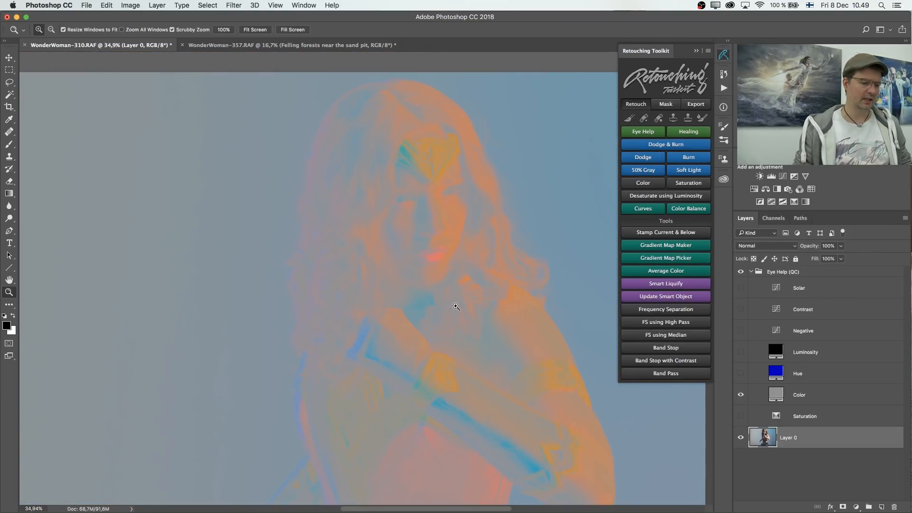
pyautogui.click(809, 397)
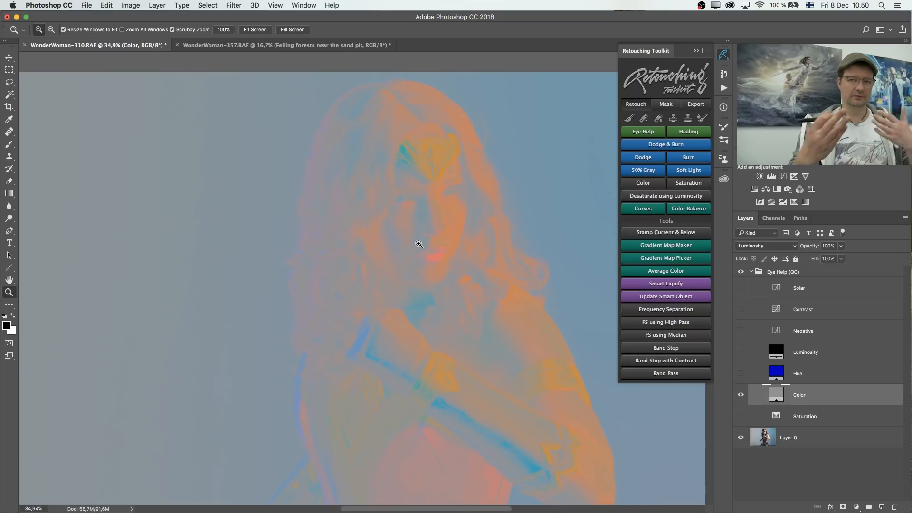
# - Show the Saturation layer in place of Color, set its blend mode to Normal, and examine the image
pyautogui.click(740, 394)
pyautogui.click(741, 416)
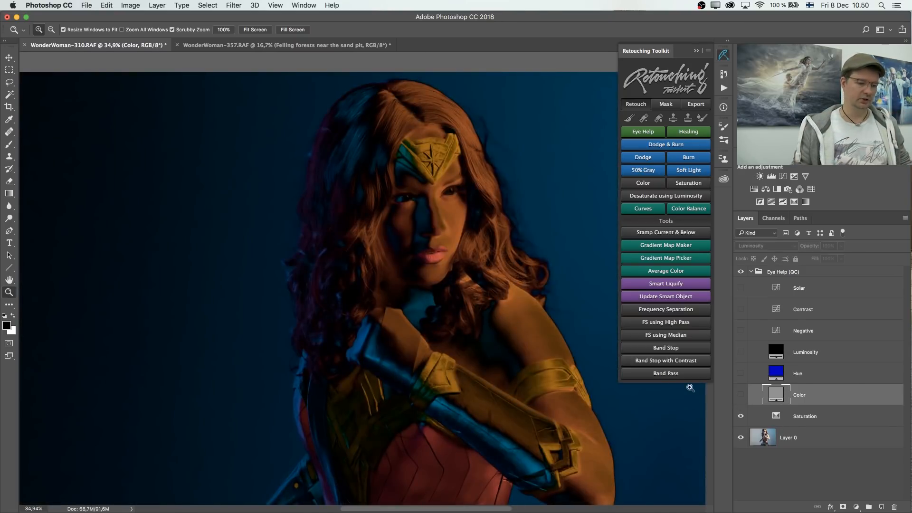
pyautogui.click(804, 418)
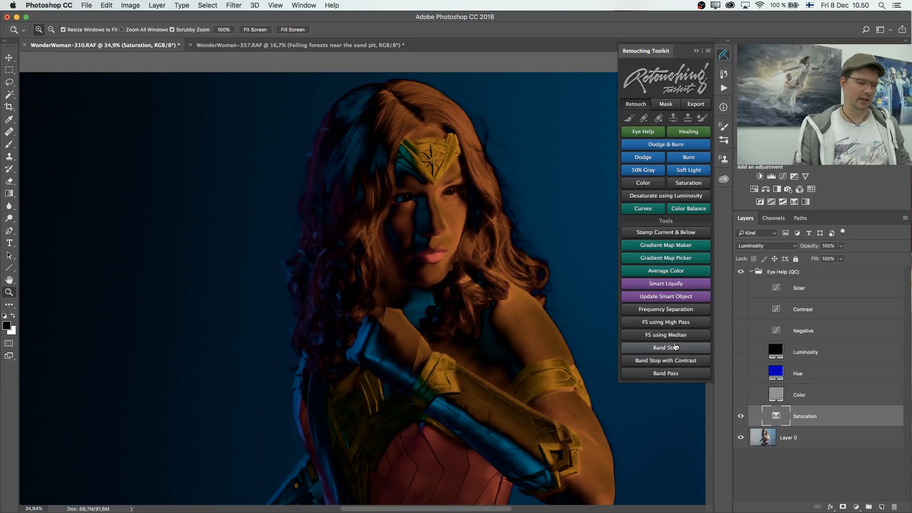
pyautogui.click(750, 244)
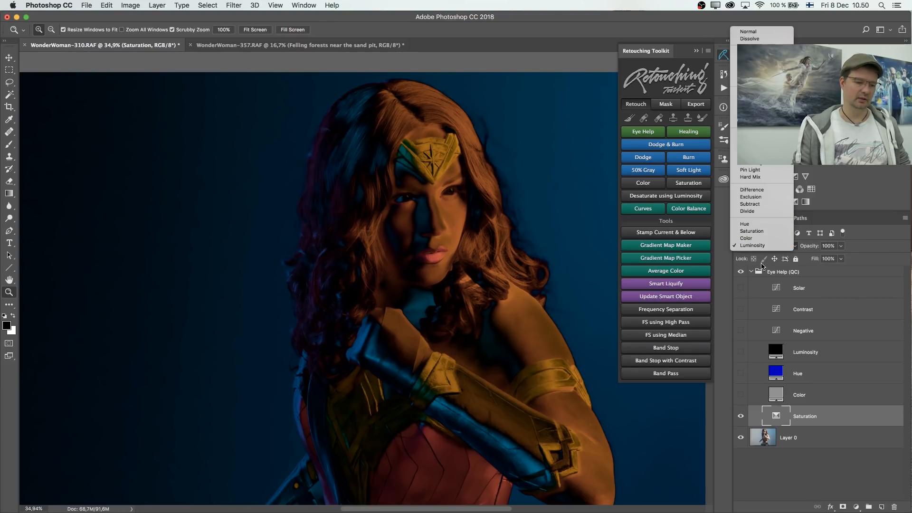
pyautogui.click(748, 31)
pyautogui.moveTo(487, 273); pyautogui.dragTo(467, 284)
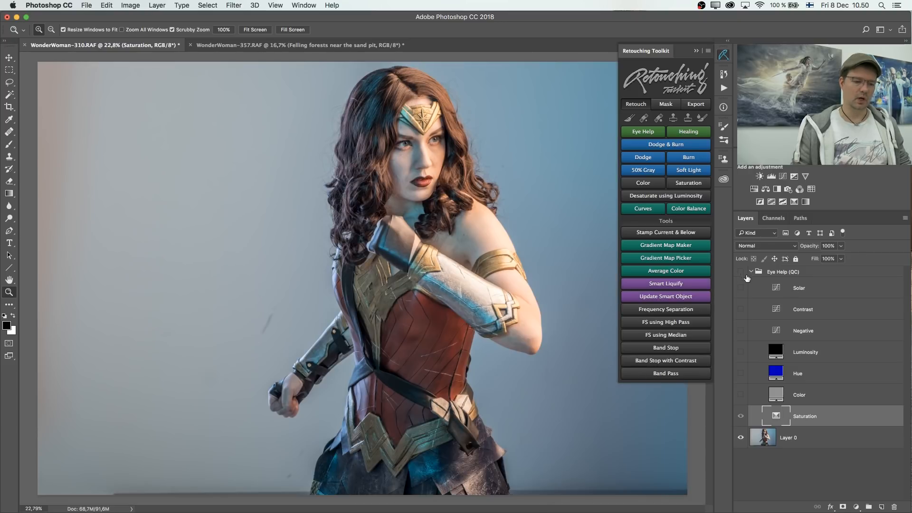
# - Hide the Eye Help group and remove it from the document
pyautogui.click(740, 272)
pyautogui.click(782, 277)
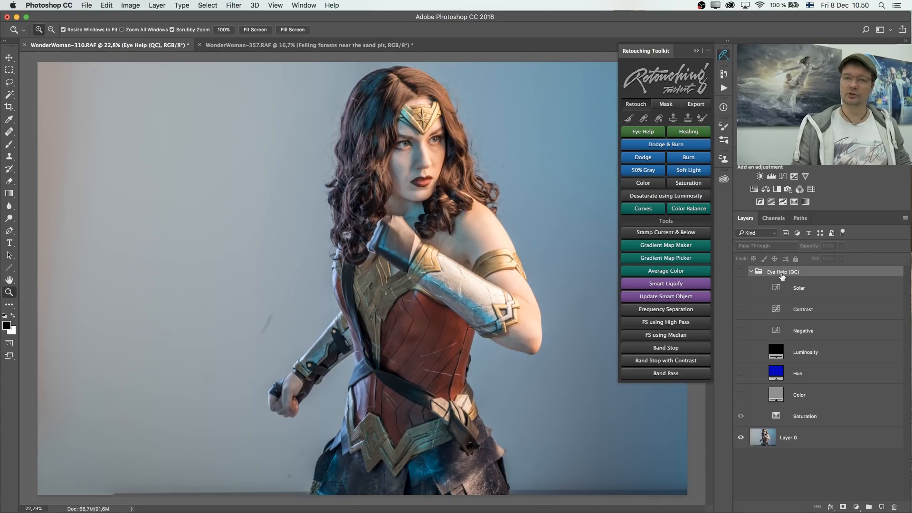
pyautogui.click(658, 130)
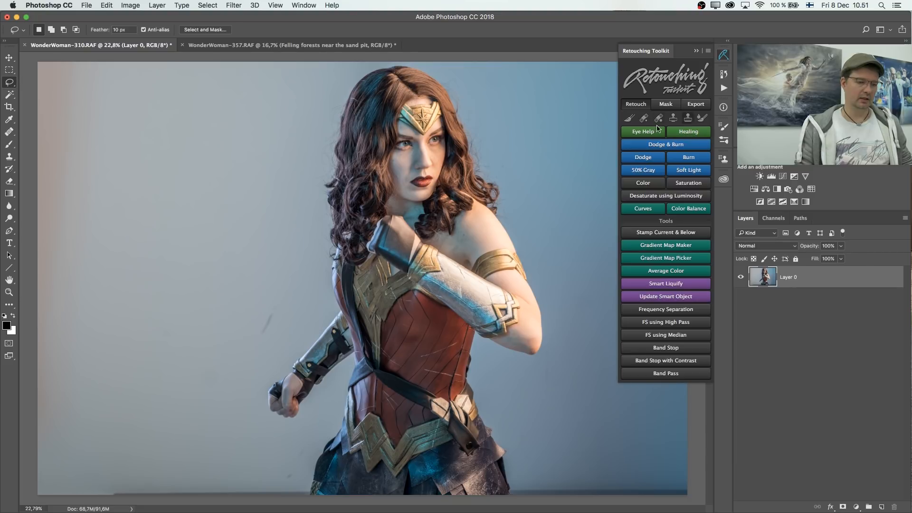
# - Add a Healing layer above the portrait, try to move it on the canvas, and delete it
pyautogui.click(686, 133)
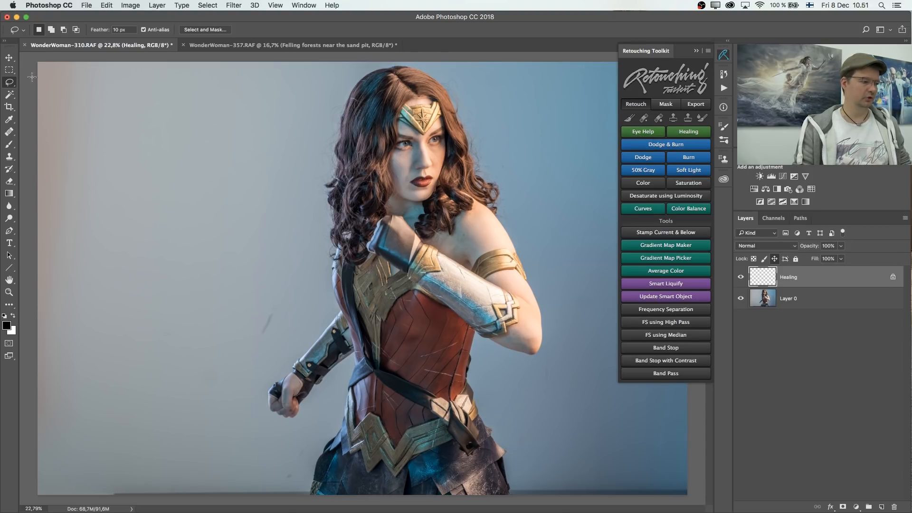
pyautogui.click(9, 58)
pyautogui.click(412, 235)
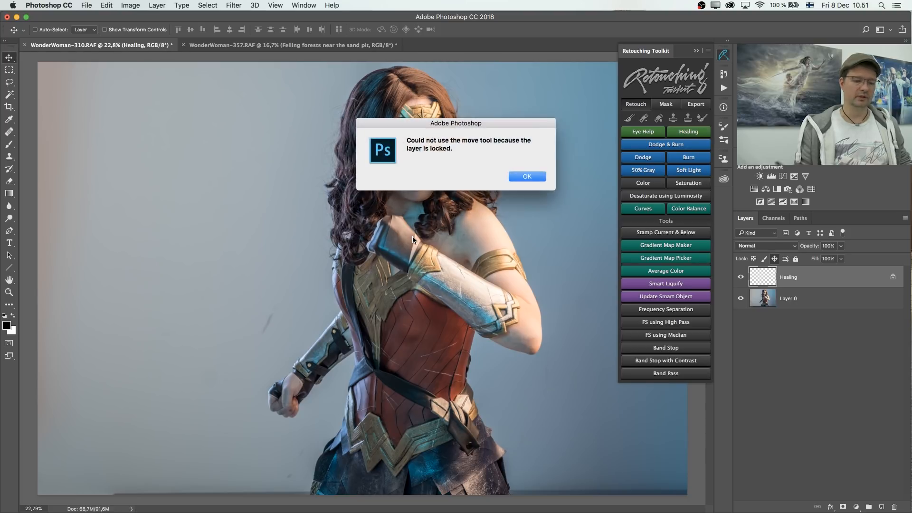
pyautogui.click(517, 177)
pyautogui.press('BackSpace')
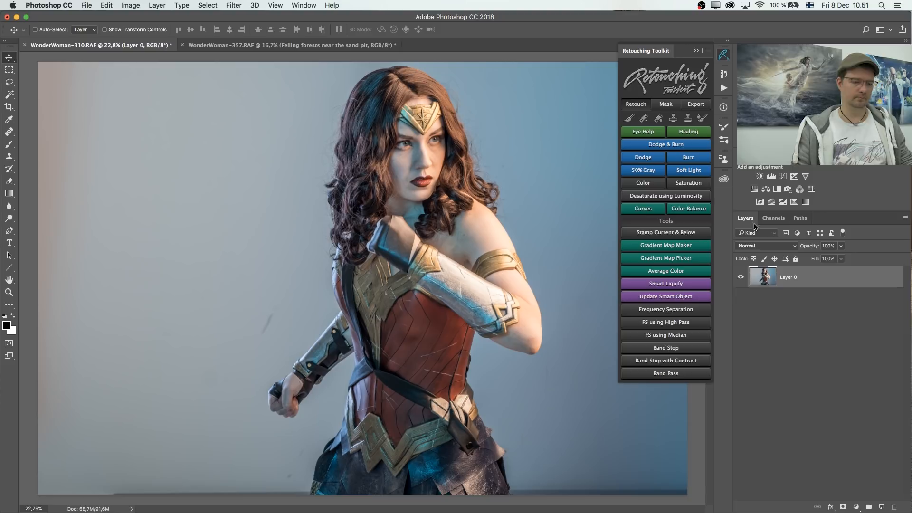
# - Add a Dodge & Burn group over the portrait, ready the Brush on its Dodge mask, and delete the group
pyautogui.click(9, 291)
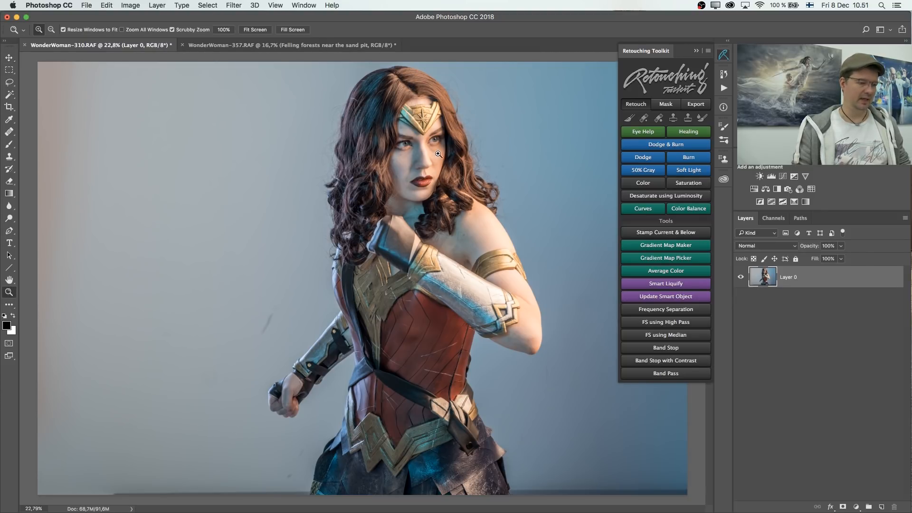
pyautogui.moveTo(438, 154); pyautogui.dragTo(468, 156)
pyautogui.moveTo(412, 202); pyautogui.dragTo(408, 285)
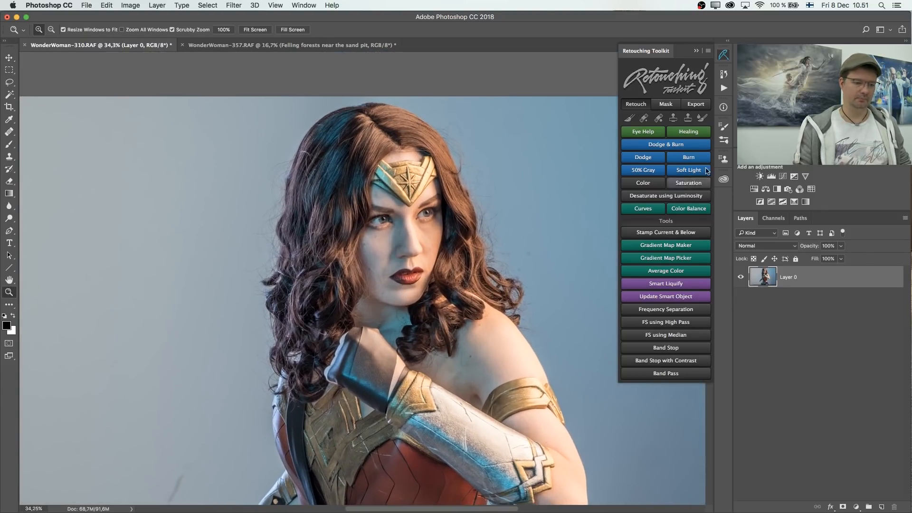
pyautogui.click(663, 145)
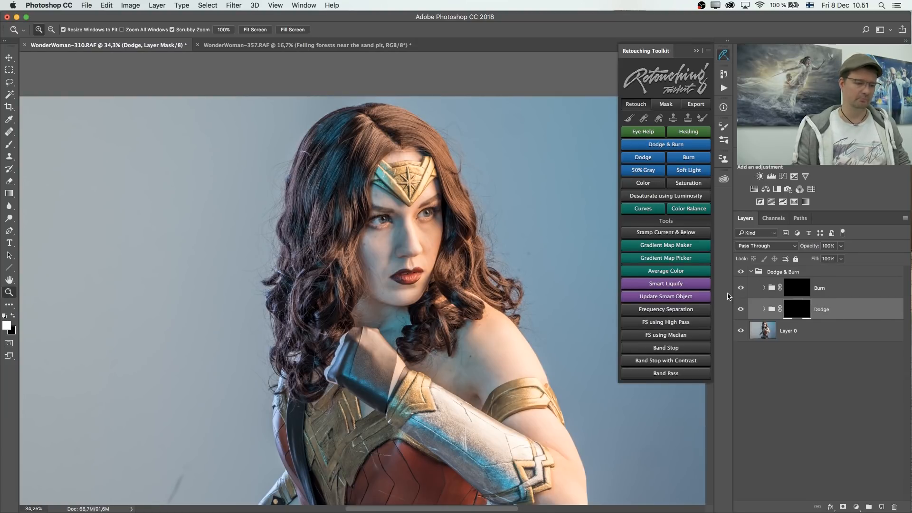
pyautogui.press('b')
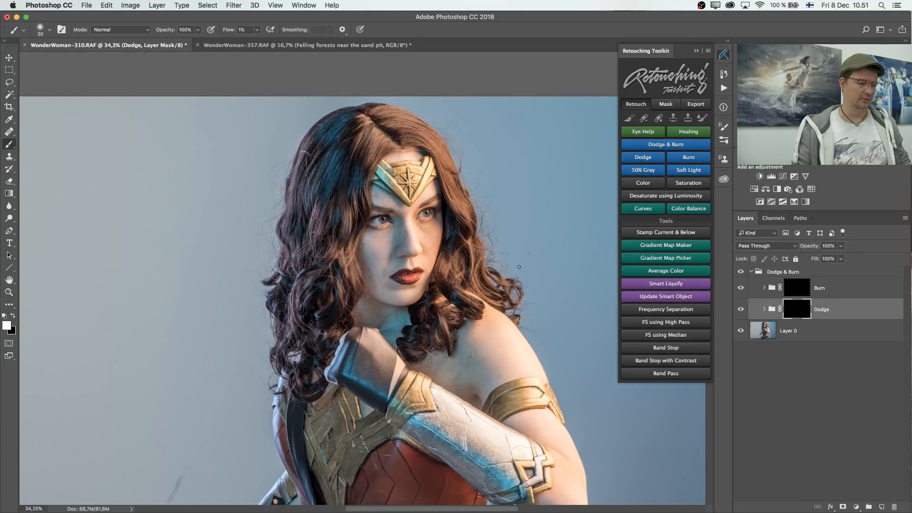
pyautogui.click(781, 273)
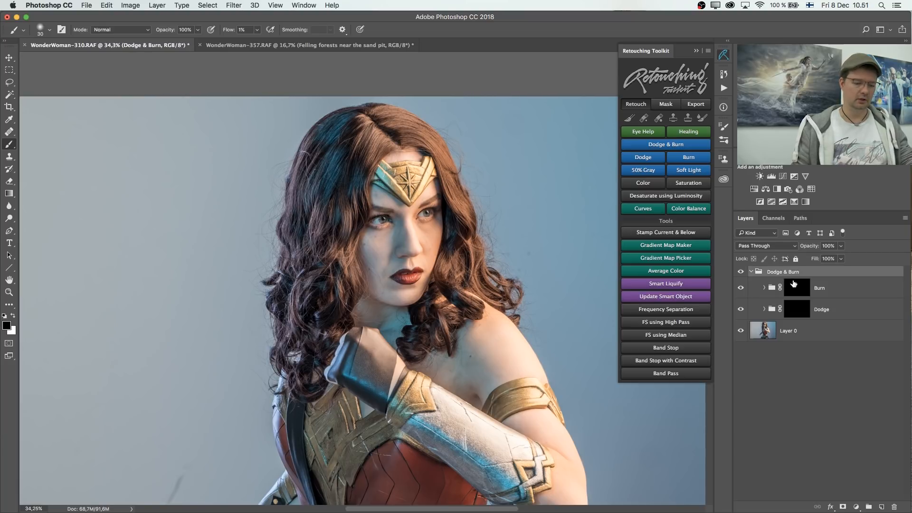
pyautogui.press('Delete')
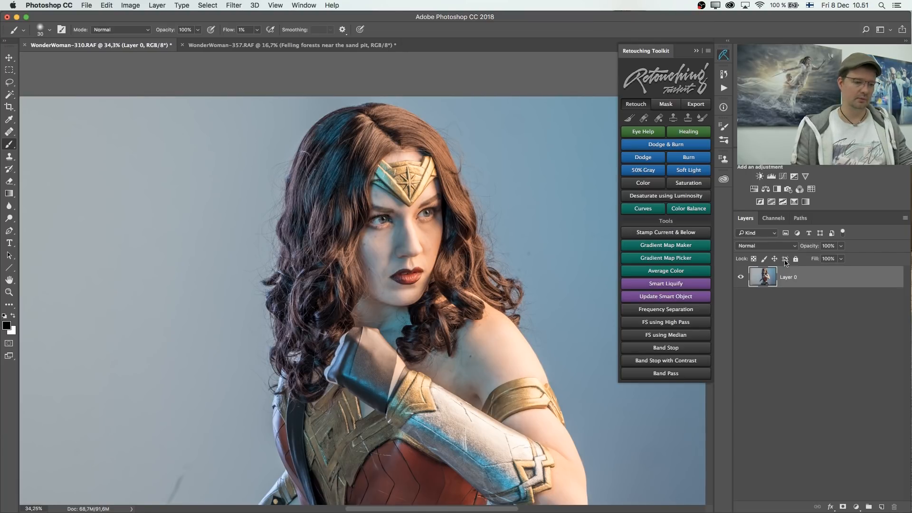
# - Add a gray layer in Soft Light mode, switch to the Dodge tool, and delete the layer
pyautogui.click(639, 172)
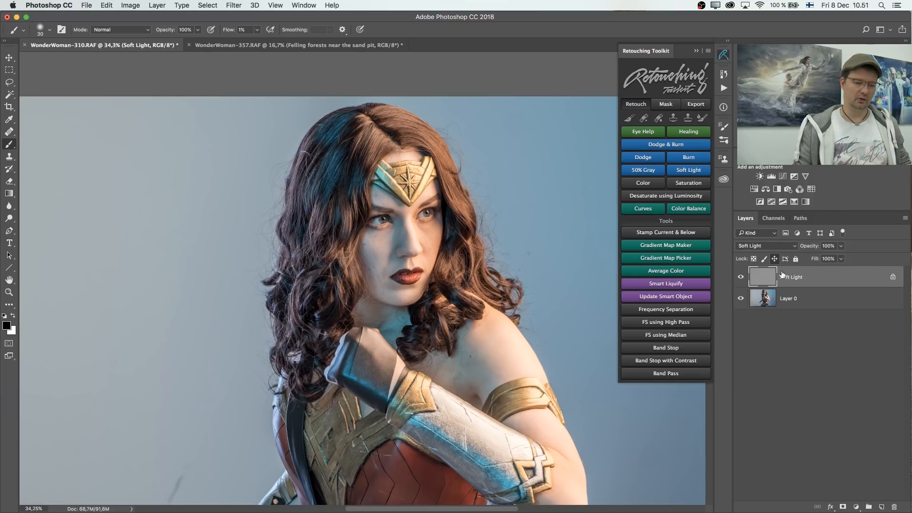
pyautogui.press('o')
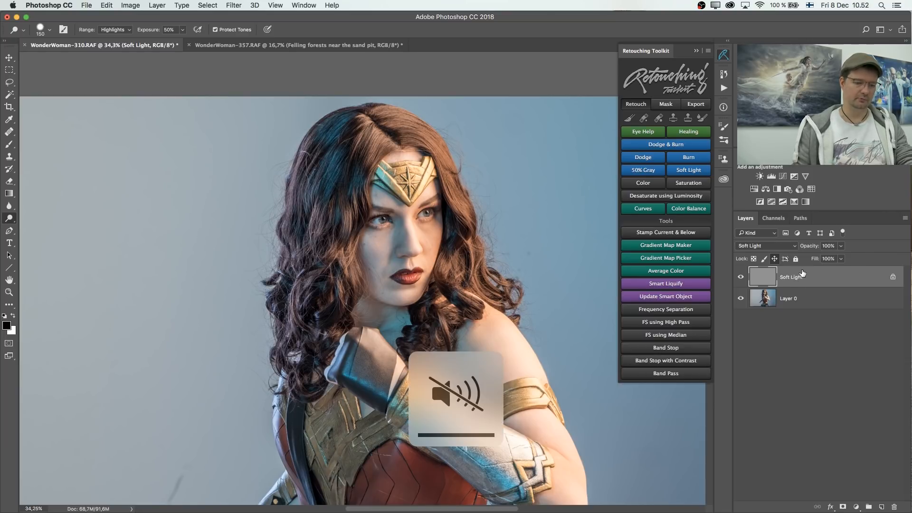
pyautogui.press('BackSpace')
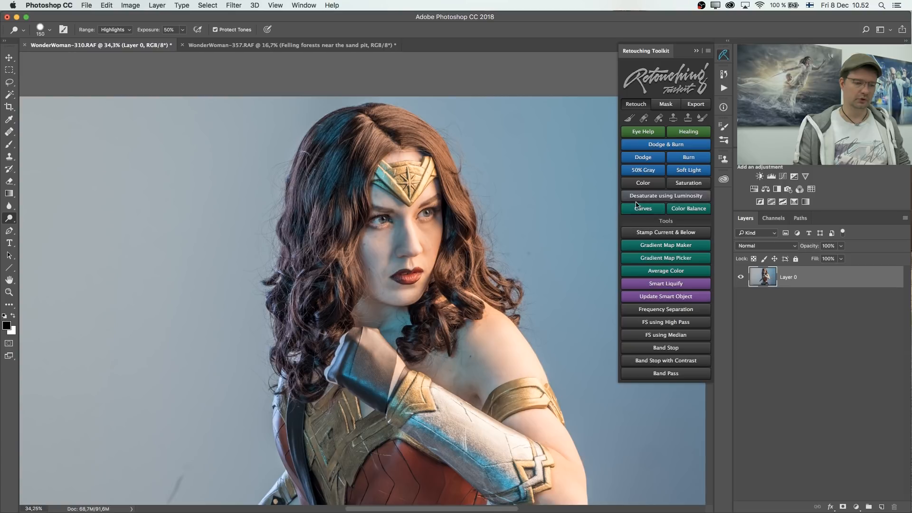
# - Desaturate the portrait using luminosity to examine it in black and white, and delete the Desaturate layer
pyautogui.click(665, 196)
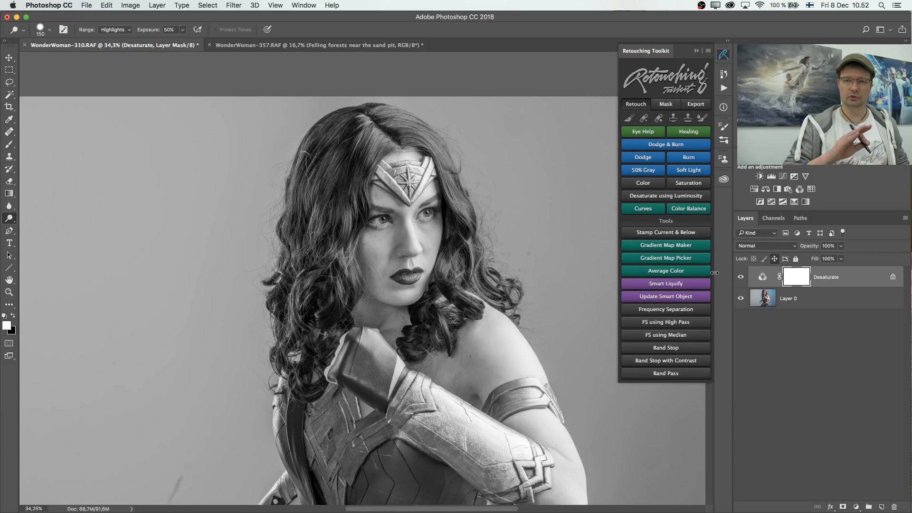
pyautogui.press('Delete')
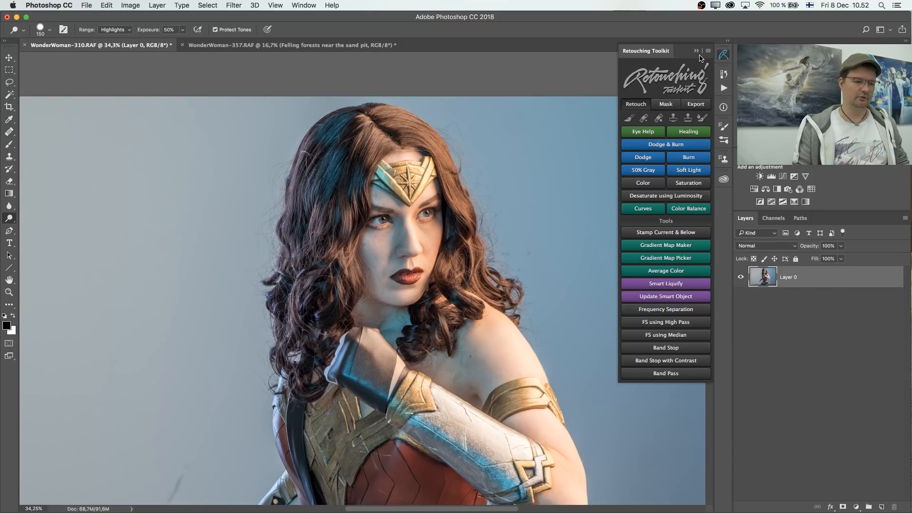
# - Paint a black squiggle over the hair on a new layer with the Brush at 95% flow
pyautogui.click(881, 506)
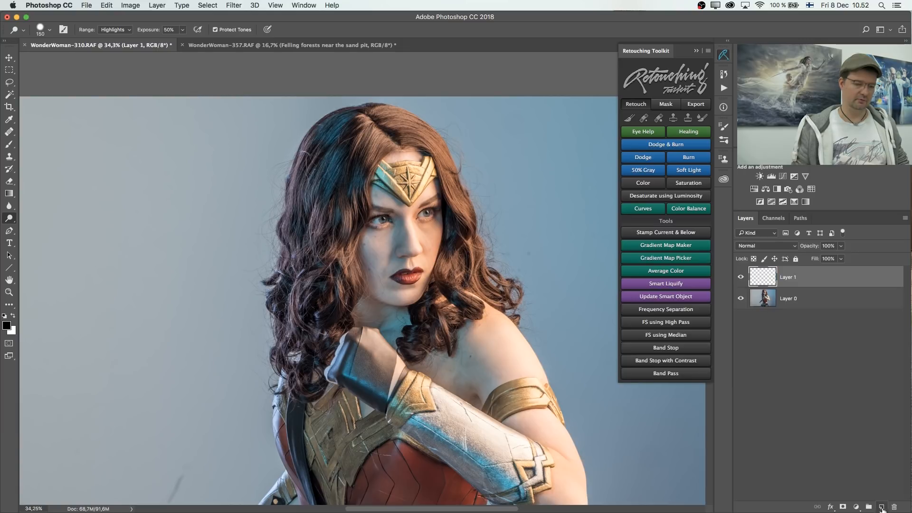
pyautogui.press('b')
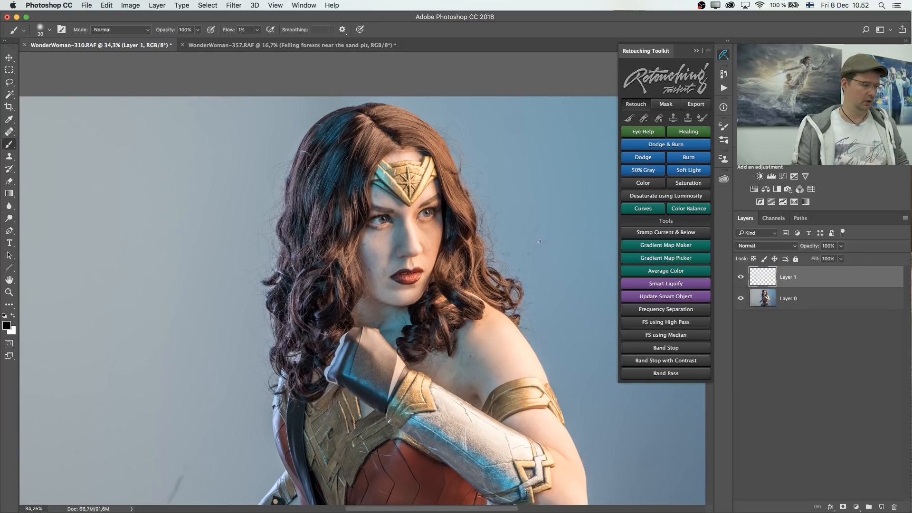
pyautogui.click(257, 30)
pyautogui.moveTo(263, 44); pyautogui.dragTo(298, 38)
pyautogui.click(293, 221)
pyautogui.moveTo(293, 221)
pyautogui.mouseDown()
pyautogui.moveTo(269, 258)
pyautogui.moveTo(326, 319)
pyautogui.moveTo(328, 377)
pyautogui.mouseUp()
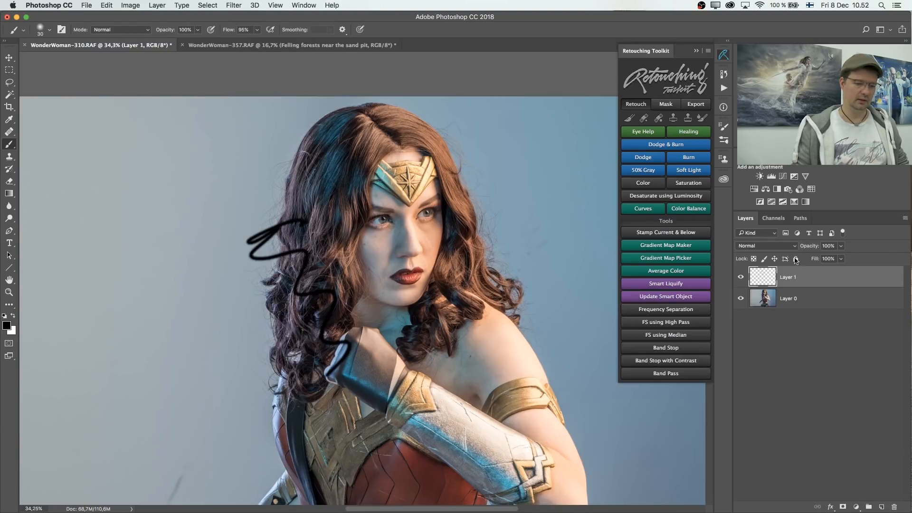
# - Copy the mouth and chin area from Layer 0 onto its own layer and move the copy onto the empty backdrop
pyautogui.click(788, 298)
pyautogui.click(10, 83)
pyautogui.moveTo(428, 251)
pyautogui.mouseDown()
pyautogui.moveTo(435, 272)
pyautogui.moveTo(385, 273)
pyautogui.mouseUp()
pyautogui.hotkey('ctrl', 'j')
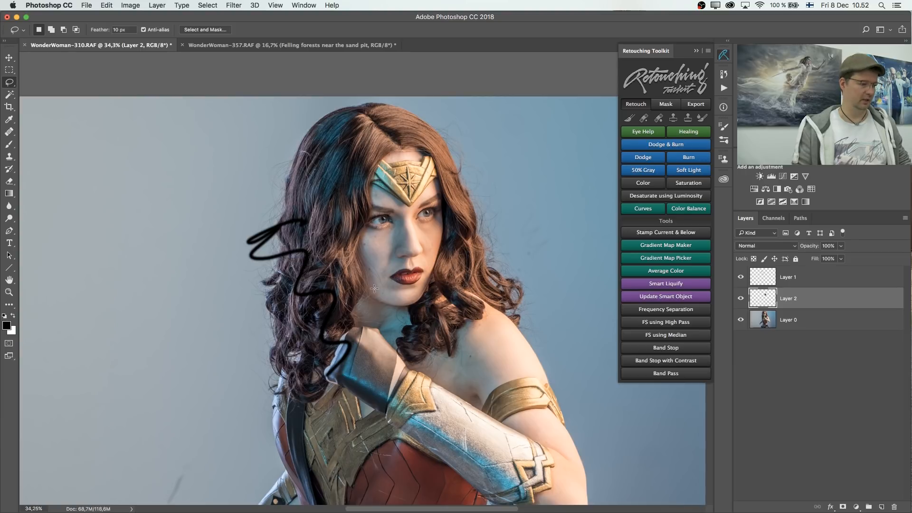
pyautogui.click(9, 58)
pyautogui.moveTo(393, 306); pyautogui.dragTo(202, 223)
# - Stamp all visible layers into a new layer above Layer 1, and delete the stamped layer
pyautogui.click(794, 278)
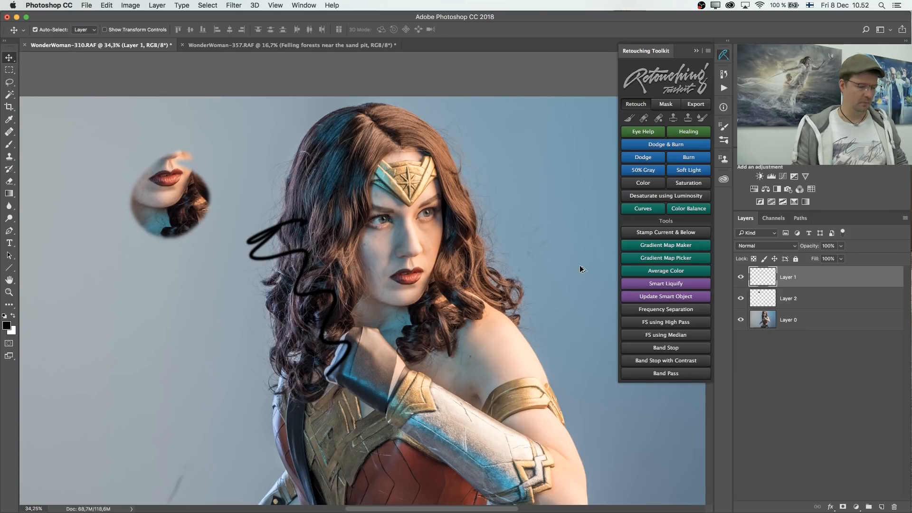
pyautogui.press('super+alt+shift+e')
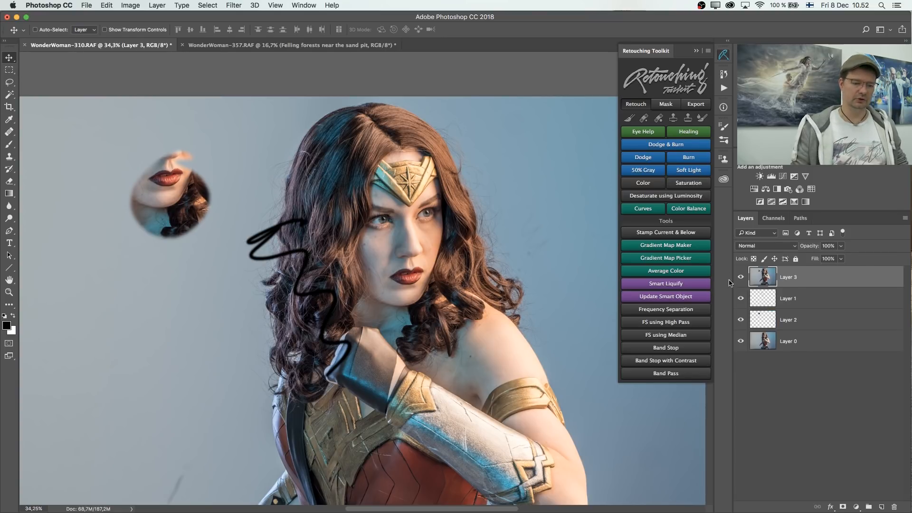
pyautogui.moveTo(802, 280); pyautogui.dragTo(894, 507)
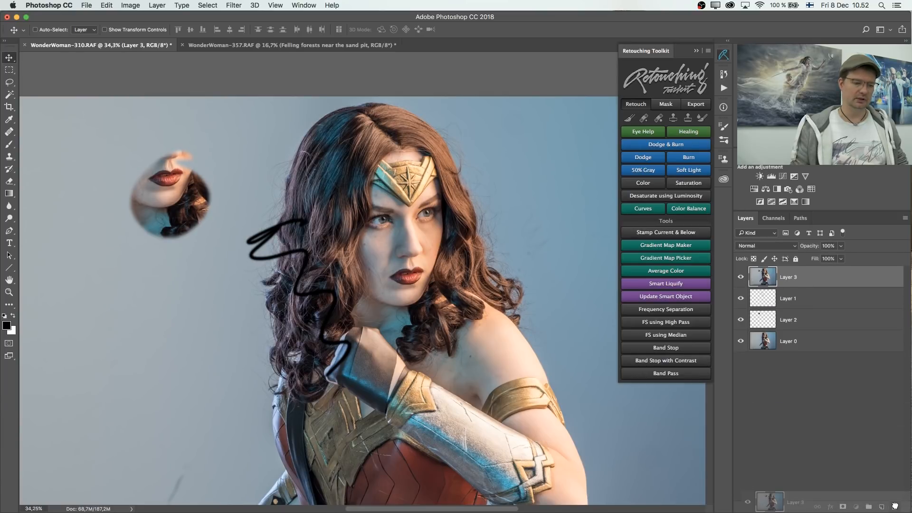
# - Create a merged layer with Stamp Current & Below, and delete it together with Layer 1 and Layer 2
pyautogui.click(679, 236)
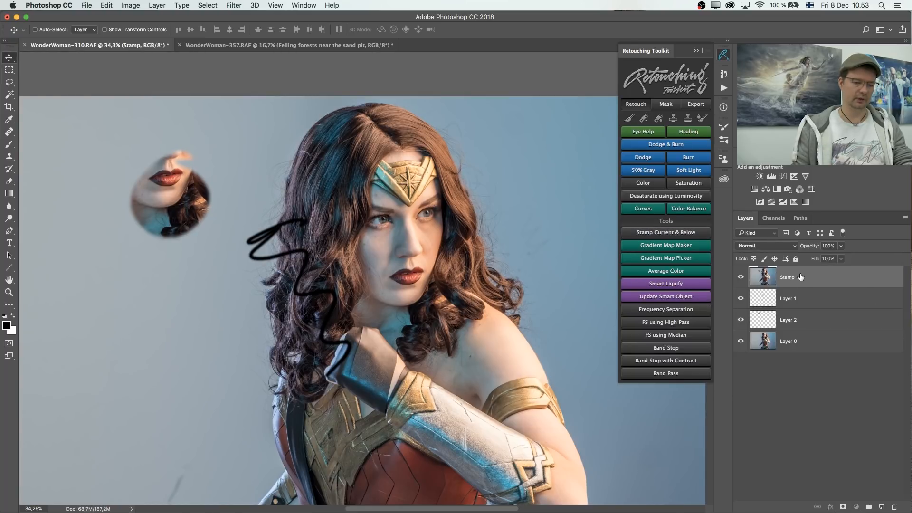
pyautogui.press('Delete')
pyautogui.press('Delete')
pyautogui.press('Delete')
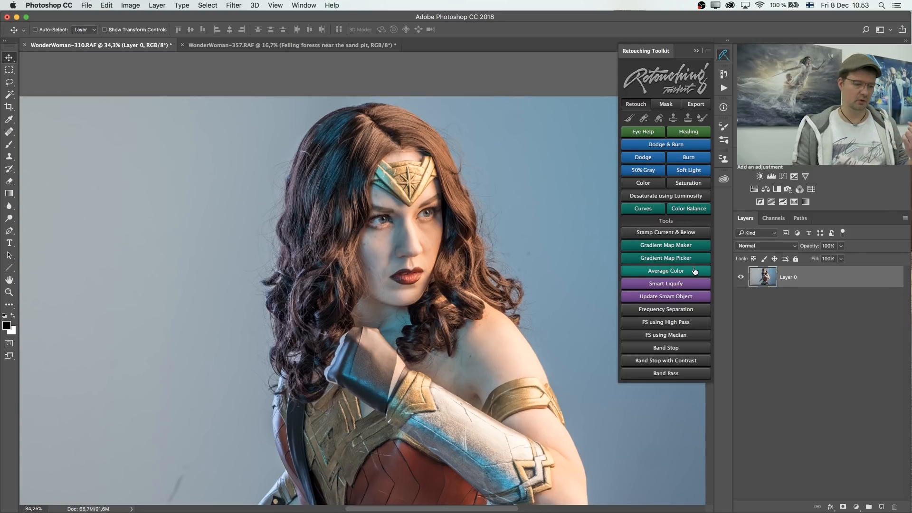
# - Create an Average Color layer from a rectangular selection of the plain gray backdrop beside the figure
pyautogui.click(668, 275)
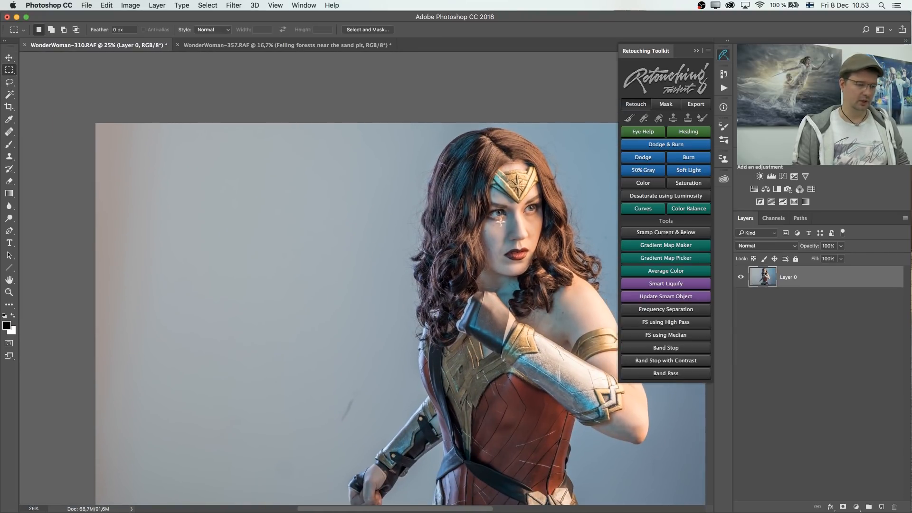
pyautogui.moveTo(538, 378); pyautogui.dragTo(537, 344)
pyautogui.moveTo(144, 131); pyautogui.dragTo(331, 315)
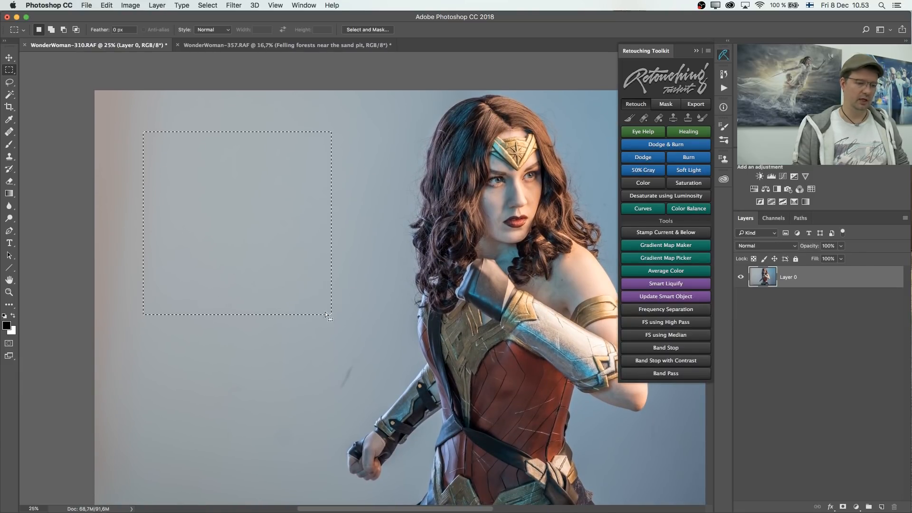
pyautogui.click(667, 271)
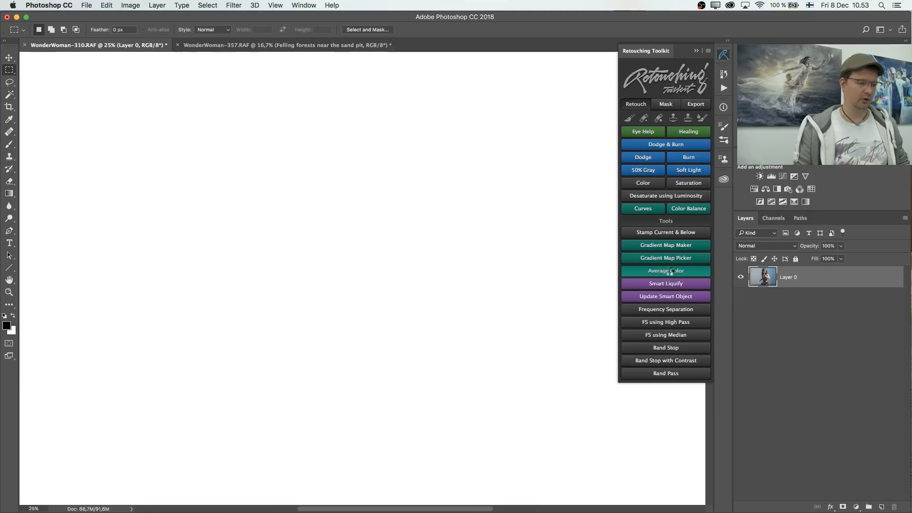
# - Compare the portrait with and without the Average Color layer, looking at the whole image
pyautogui.click(740, 277)
pyautogui.click(740, 277)
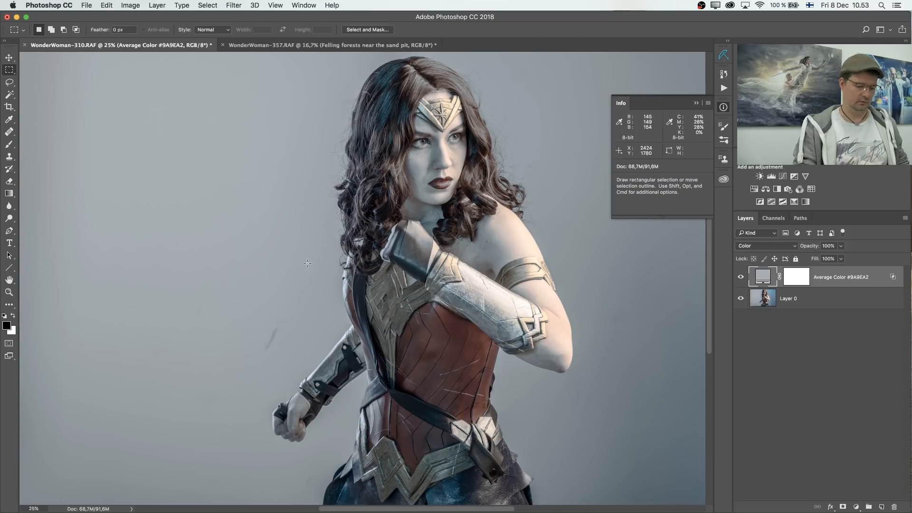
pyautogui.press('super+minus')
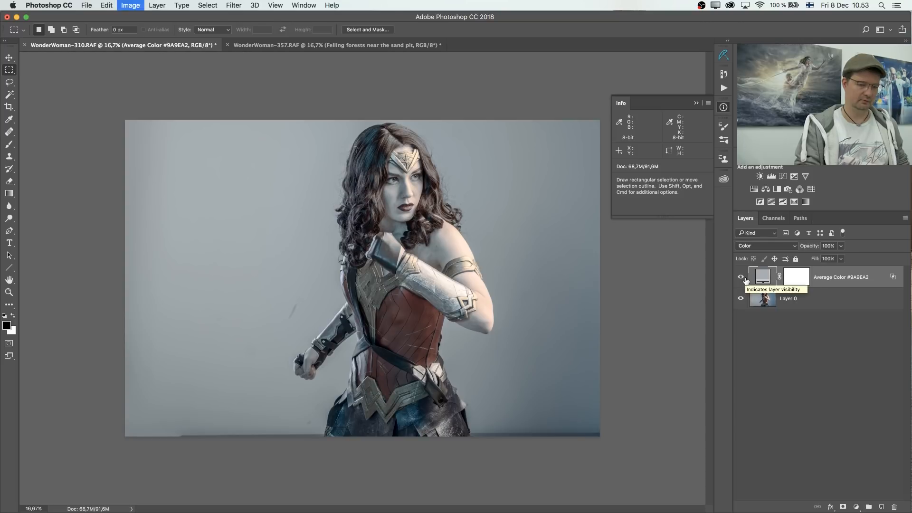
# - Invert the Average Color layer's mask to black and enlarge the brush to 800 px for painting in white
pyautogui.press('super+z')
pyautogui.press('super+z')
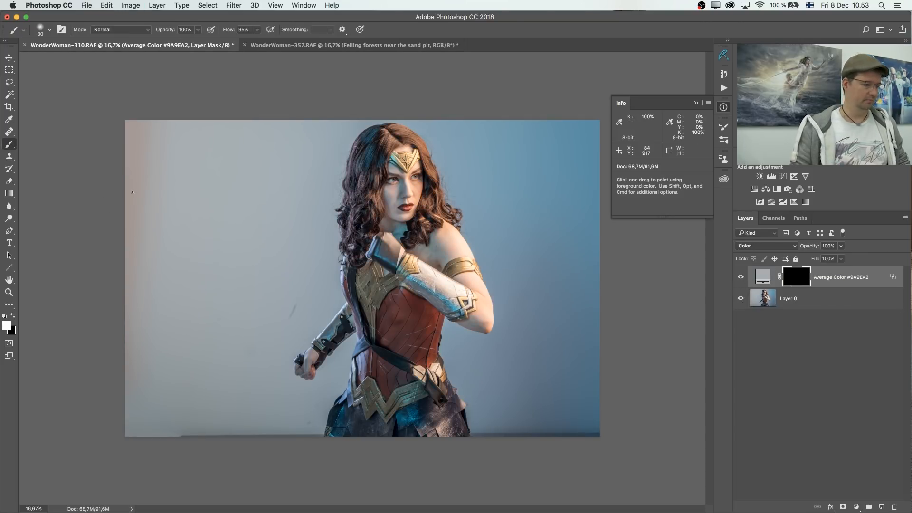
pyautogui.press(']')
pyautogui.press(']')
pyautogui.press(']')
pyautogui.press(']')
pyautogui.press(']')
pyautogui.press(']')
pyautogui.press(']')
pyautogui.press(']')
pyautogui.press(']')
pyautogui.press(']')
pyautogui.press(']')
pyautogui.press(']')
pyautogui.press(']')
pyautogui.press(']')
pyautogui.press(']')
pyautogui.press(']')
pyautogui.press(']')
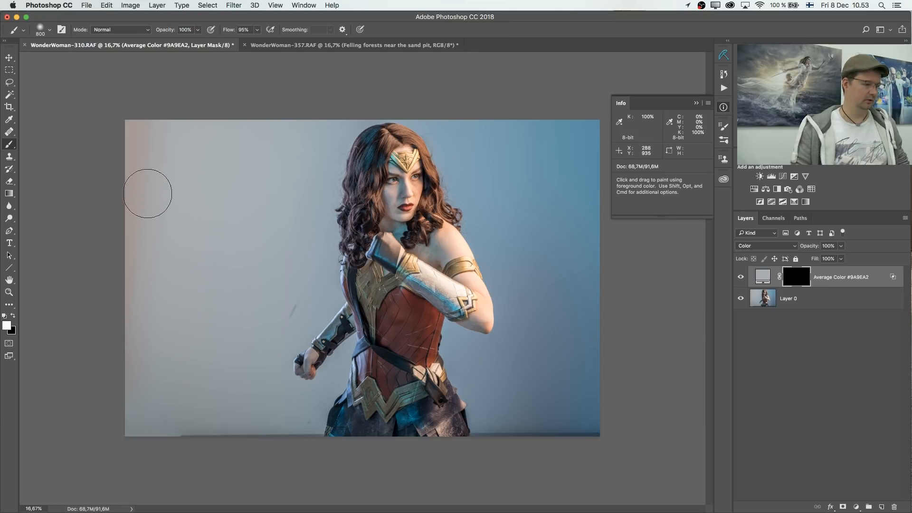
# - Paint the mask white along the backdrop's pinkish left edge, and delete the Average Color layer
pyautogui.moveTo(142, 152)
pyautogui.mouseDown()
pyautogui.moveTo(144, 210)
pyautogui.moveTo(123, 362)
pyautogui.moveTo(118, 301)
pyautogui.moveTo(121, 433)
pyautogui.moveTo(119, 185)
pyautogui.moveTo(131, 283)
pyautogui.moveTo(164, 133)
pyautogui.moveTo(176, 169)
pyautogui.moveTo(154, 372)
pyautogui.moveTo(144, 132)
pyautogui.moveTo(131, 338)
pyautogui.mouseUp()
pyautogui.press(']')
pyautogui.press(']')
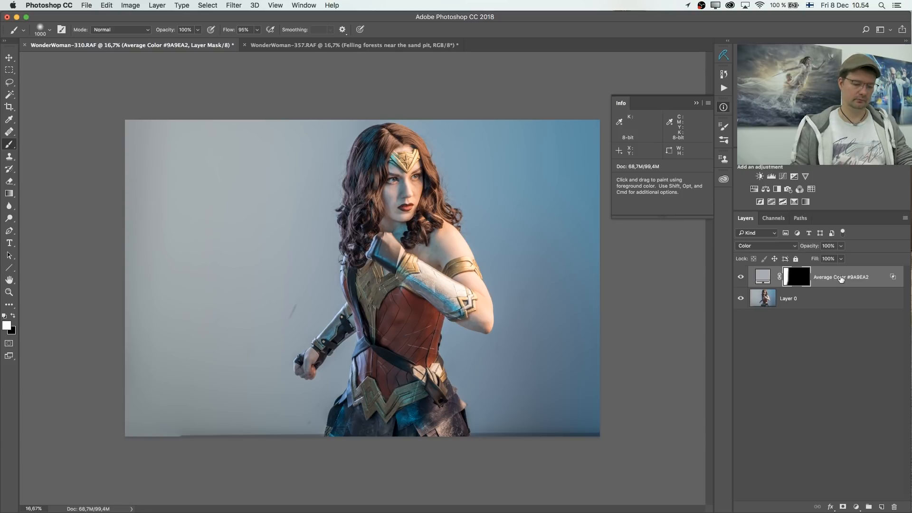
pyautogui.press('Delete')
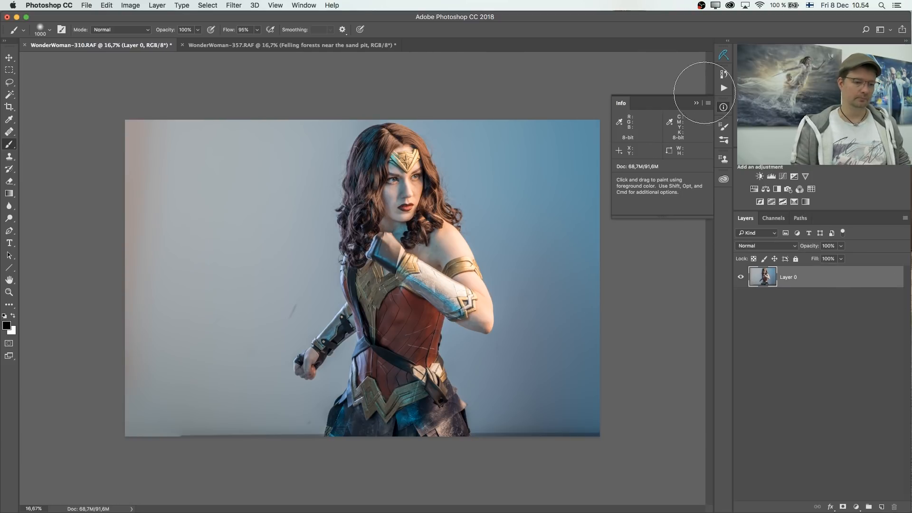
# - Create a Frequency Separation group from Layer 0 with a 4.9-pixel Gaussian Blur radius
pyautogui.click(723, 54)
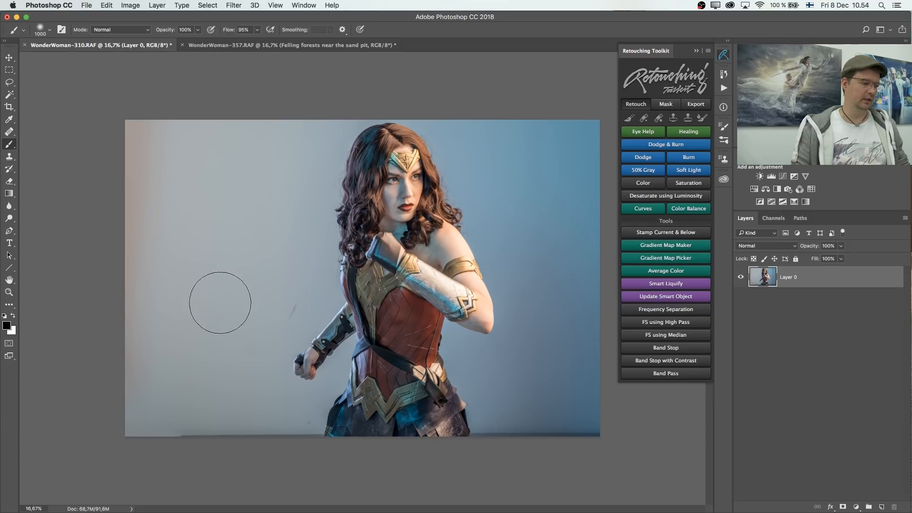
pyautogui.click(10, 293)
pyautogui.moveTo(404, 198); pyautogui.dragTo(374, 238)
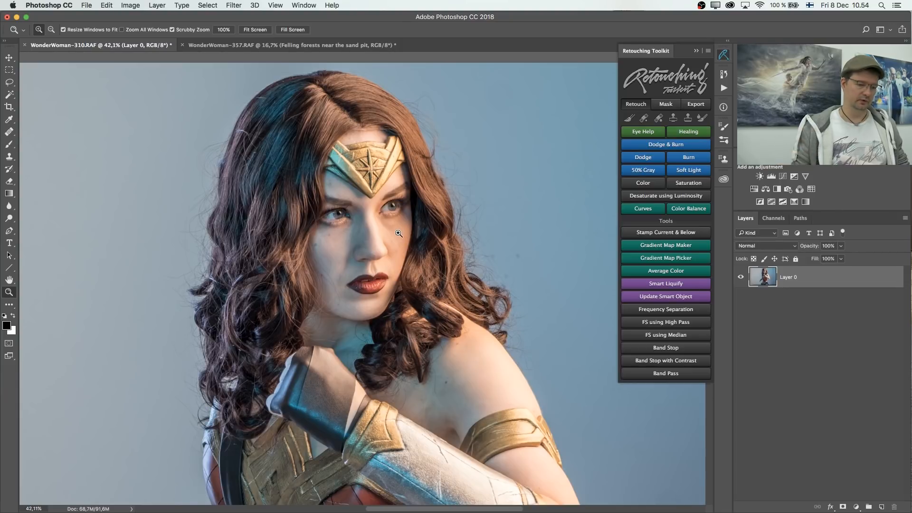
pyautogui.click(675, 310)
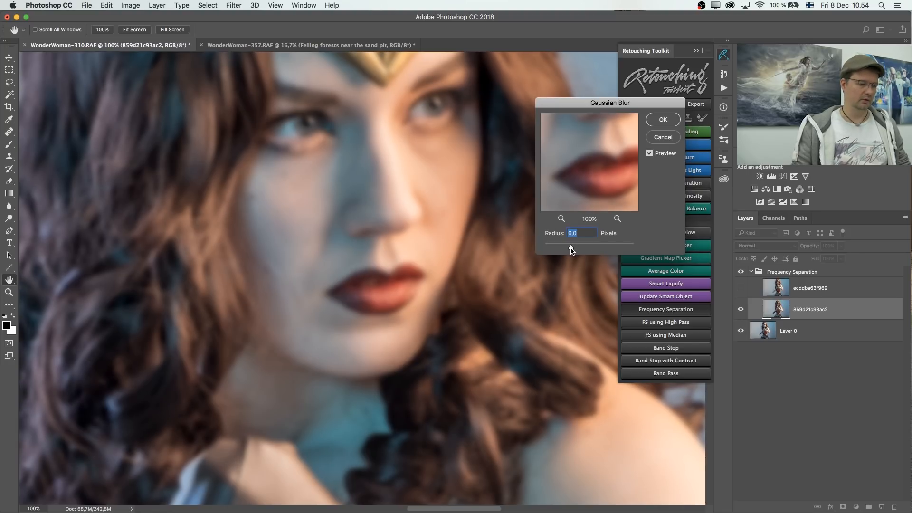
pyautogui.moveTo(571, 250)
pyautogui.mouseDown()
pyautogui.moveTo(634, 247)
pyautogui.moveTo(570, 251)
pyautogui.mouseUp()
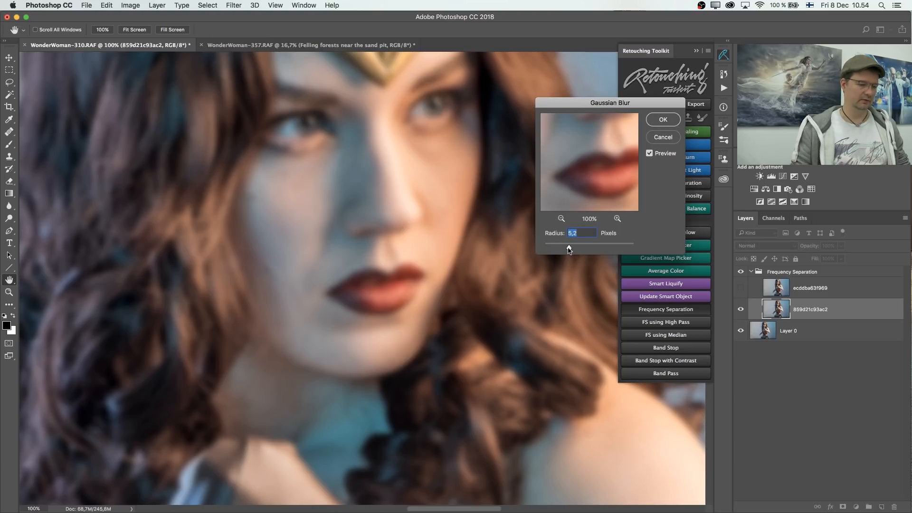
pyautogui.click(663, 119)
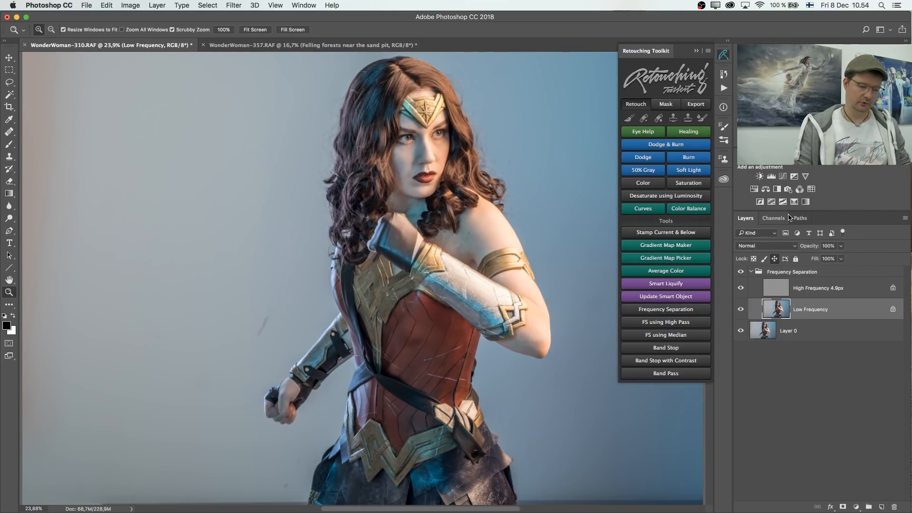
# - Look at the separated layers' result on the face, and delete the Frequency Separation group
pyautogui.moveTo(428, 124); pyautogui.dragTo(499, 125)
pyautogui.click(784, 273)
pyautogui.press('Delete')
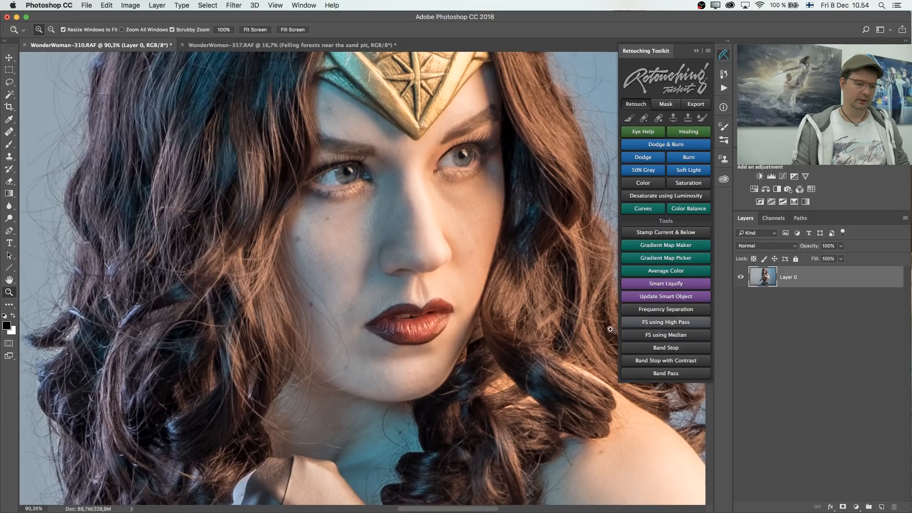
# - Examine the skin texture of the face, lips and shoulder up close
pyautogui.click(674, 323)
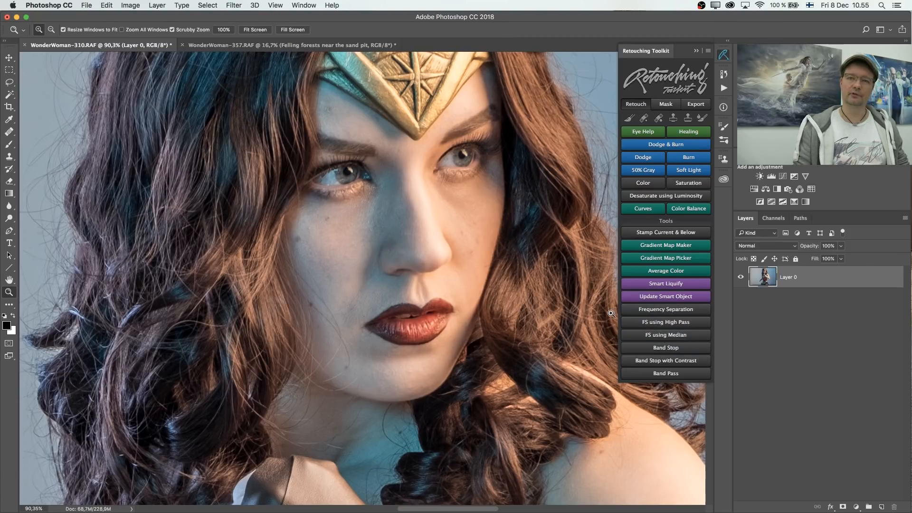
pyautogui.click(382, 278)
pyautogui.moveTo(414, 259); pyautogui.dragTo(402, 259)
pyautogui.moveTo(440, 325); pyautogui.dragTo(409, 278)
pyautogui.moveTo(346, 222)
pyautogui.mouseDown()
pyautogui.moveTo(360, 211)
pyautogui.moveTo(348, 227)
pyautogui.mouseUp()
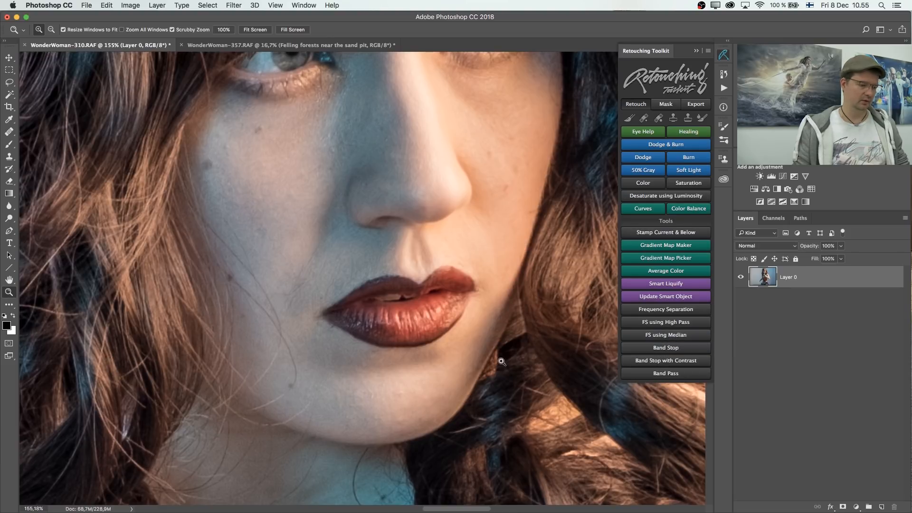
pyautogui.moveTo(506, 454); pyautogui.dragTo(291, 197)
pyautogui.moveTo(352, 160); pyautogui.dragTo(372, 169)
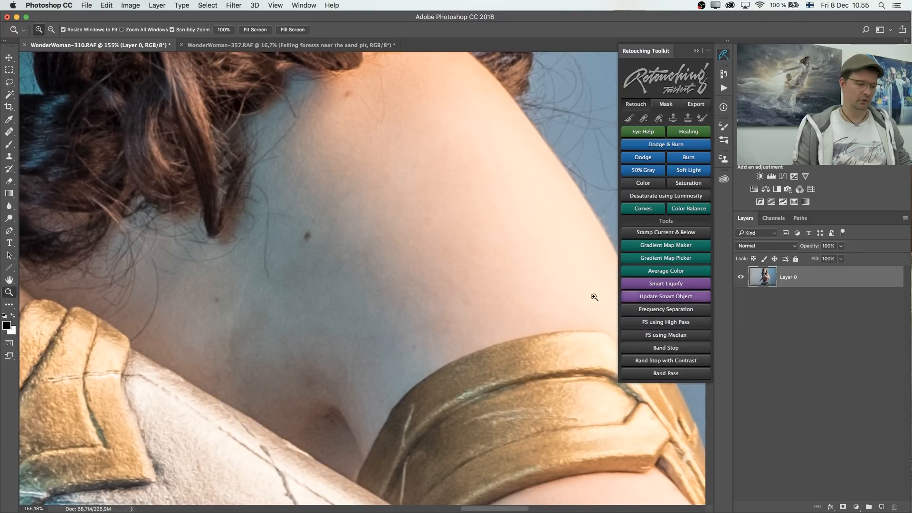
pyautogui.moveTo(398, 245); pyautogui.dragTo(361, 257)
pyautogui.moveTo(286, 242); pyautogui.dragTo(404, 360)
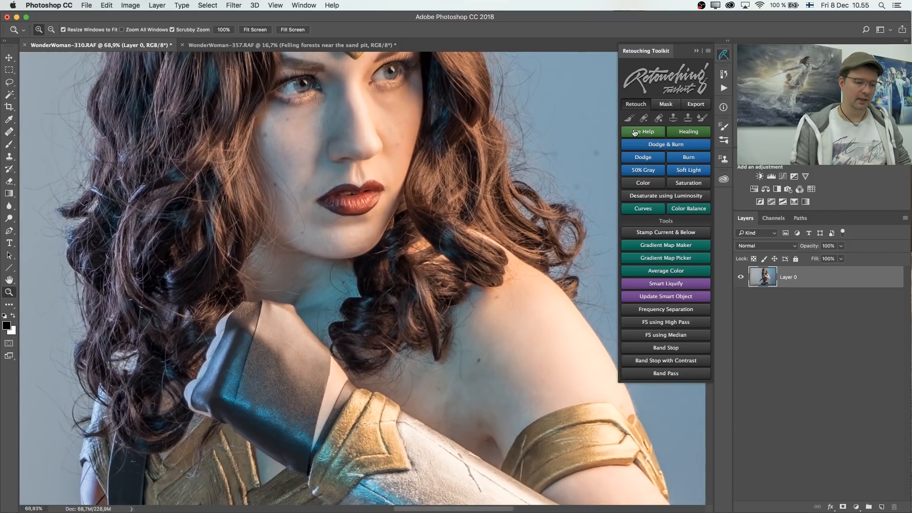
# - Generate a Shadows channel with the toolkit's Mask functions and check it among the document's channels
pyautogui.click(666, 104)
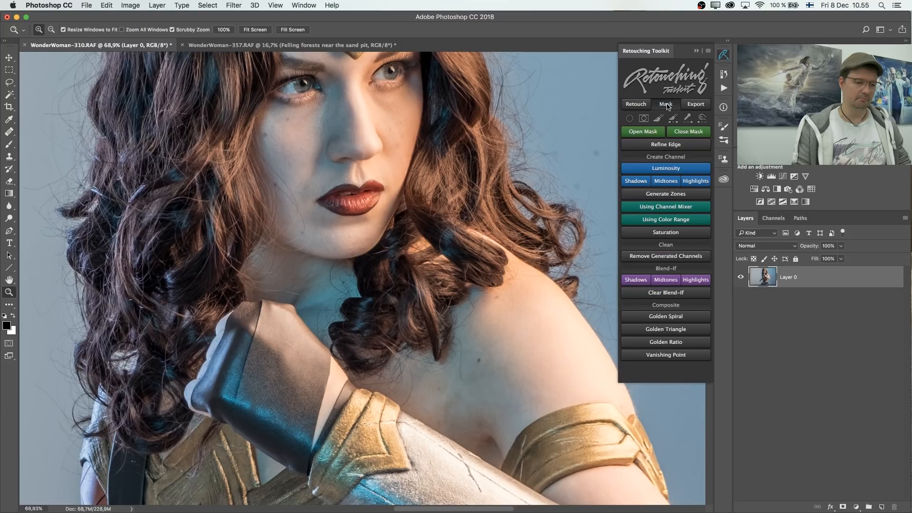
pyautogui.moveTo(357, 210); pyautogui.dragTo(365, 292)
pyautogui.moveTo(387, 247); pyautogui.dragTo(359, 249)
pyautogui.moveTo(386, 334); pyautogui.dragTo(365, 271)
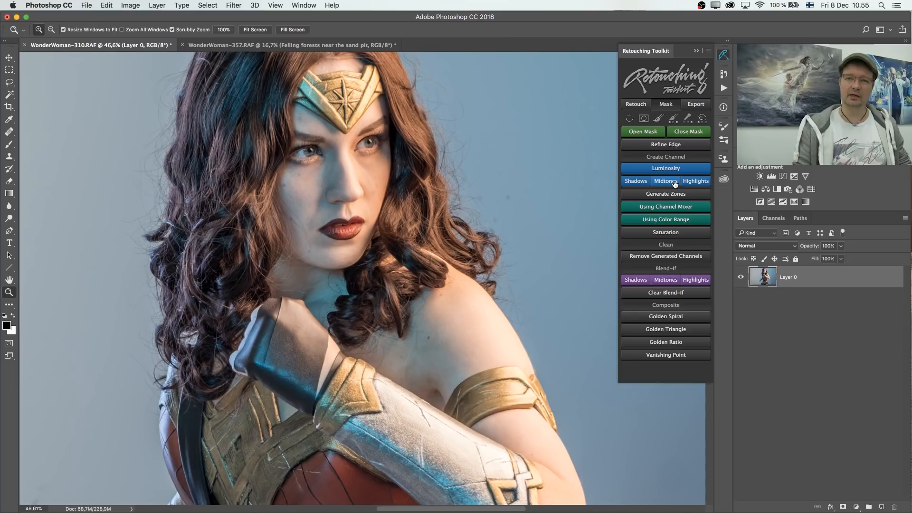
pyautogui.click(636, 182)
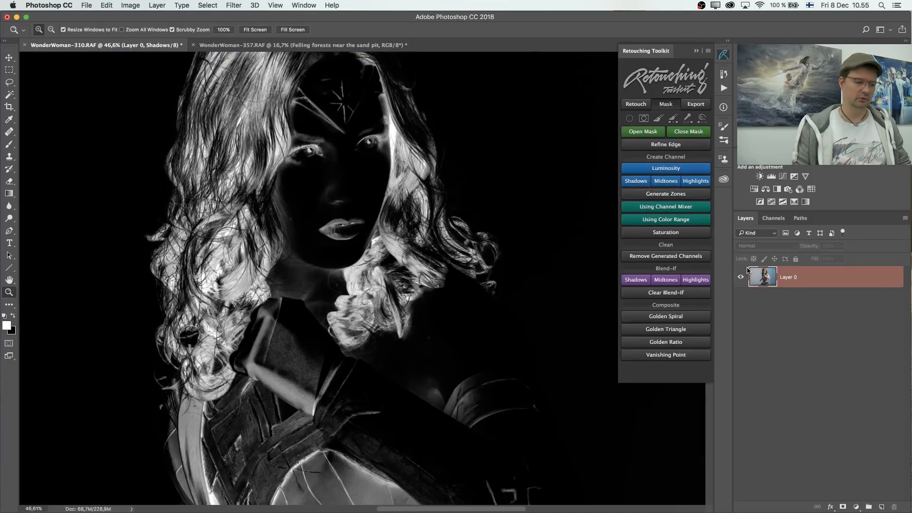
pyautogui.click(774, 218)
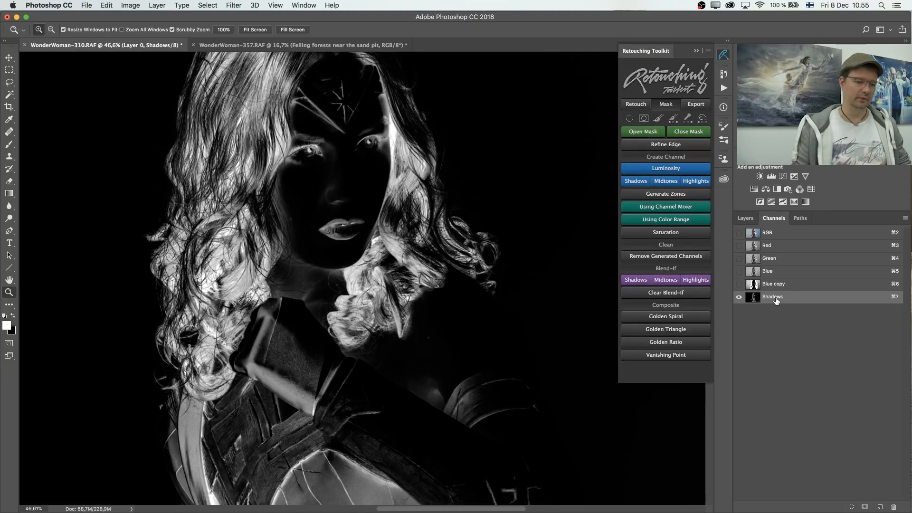
pyautogui.click(745, 218)
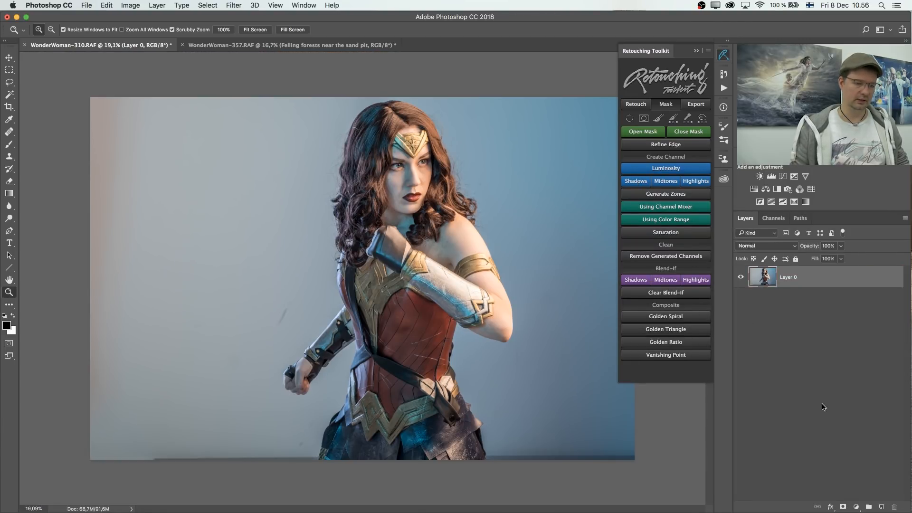
# - Load the Shadows channel as a selection and display the full-color RGB image instead of the channel
pyautogui.click(773, 218)
pyautogui.click(769, 297)
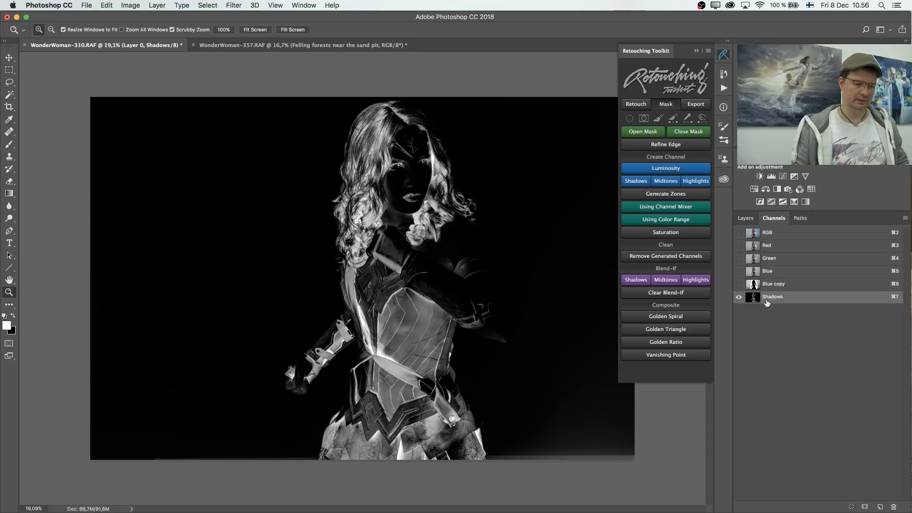
pyautogui.keyDown('super'); pyautogui.click(770, 297); pyautogui.keyUp('super')
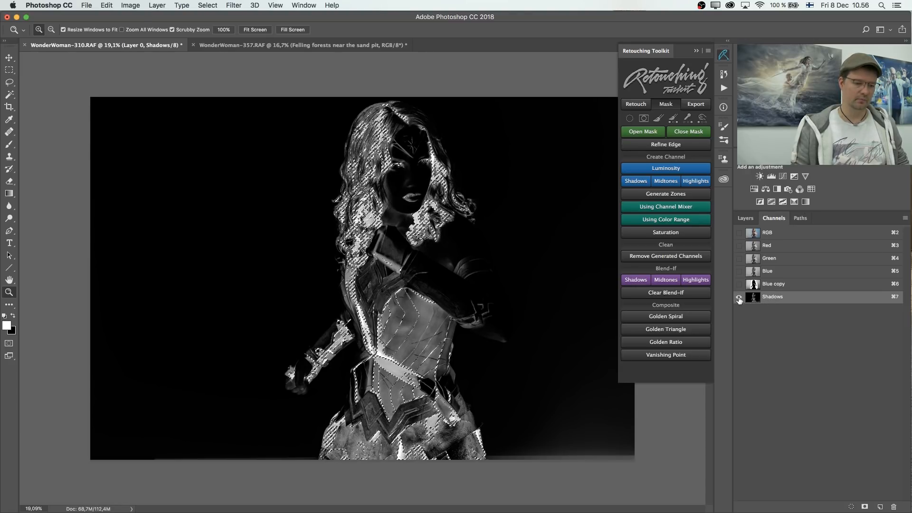
pyautogui.click(739, 232)
pyautogui.click(739, 297)
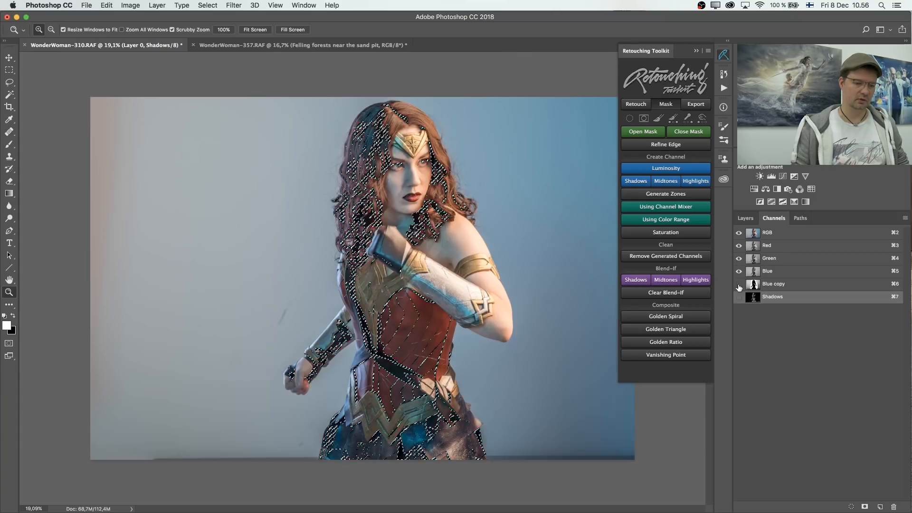
# - Add a Selective Color adjustment masked by the shadows selection, and tint the dark areas purple
pyautogui.click(745, 218)
pyautogui.click(856, 507)
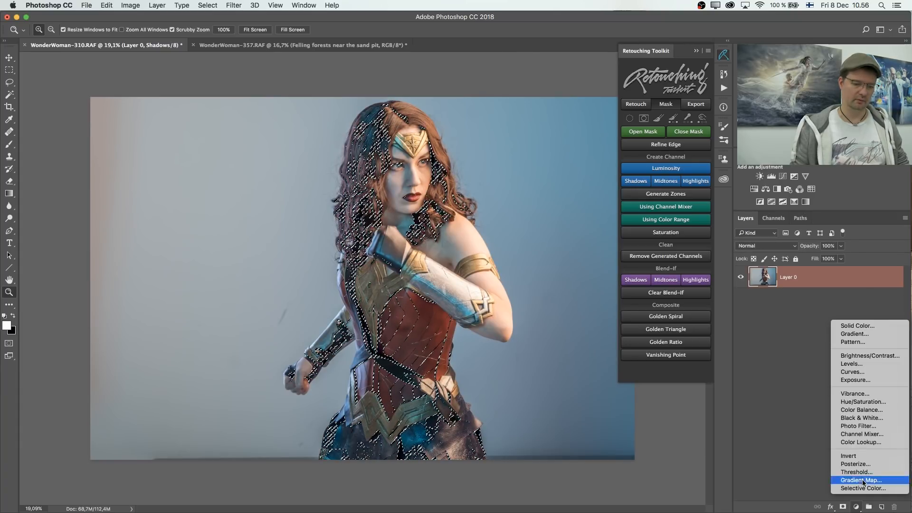
pyautogui.click(880, 488)
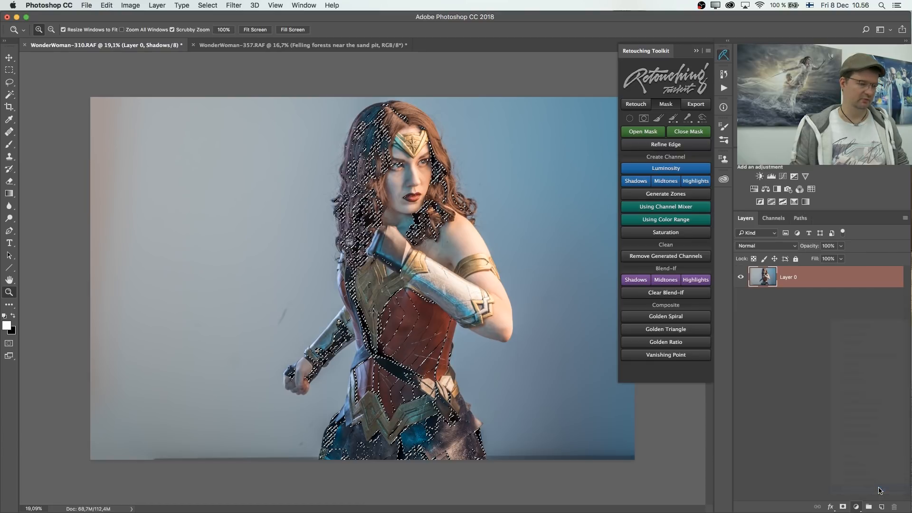
pyautogui.moveTo(464, 181); pyautogui.dragTo(543, 179)
pyautogui.moveTo(524, 261); pyautogui.dragTo(495, 257)
pyautogui.moveTo(524, 306); pyautogui.dragTo(493, 288)
pyautogui.click(461, 176)
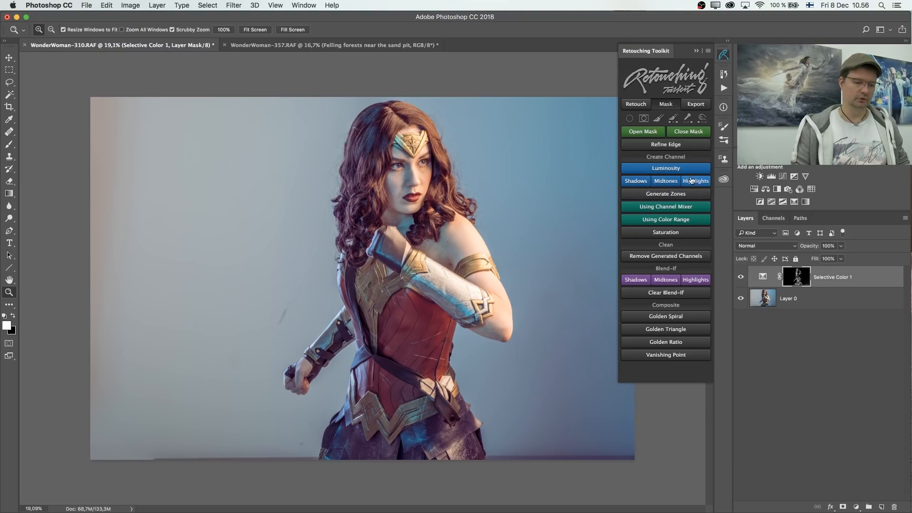
# - Delete the Selective Color layer and remove all generated channels from the document
pyautogui.press('Delete')
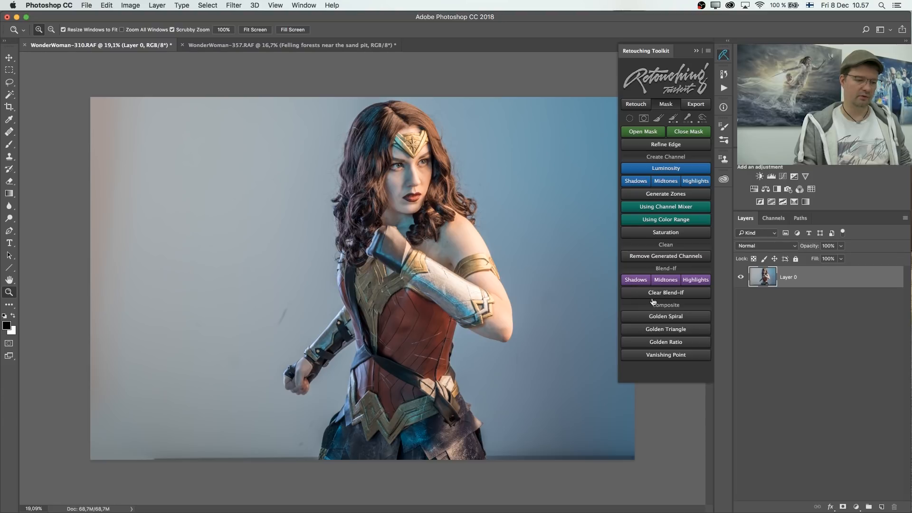
pyautogui.click(669, 258)
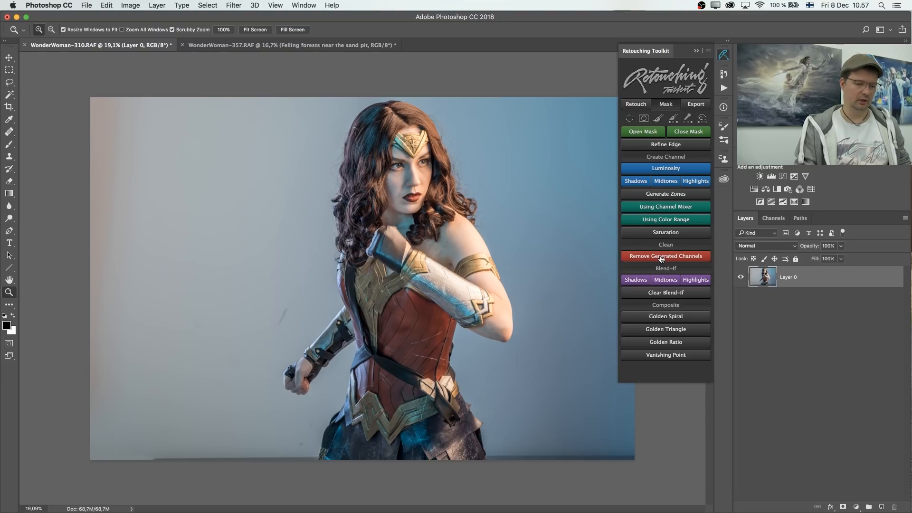
pyautogui.click(665, 256)
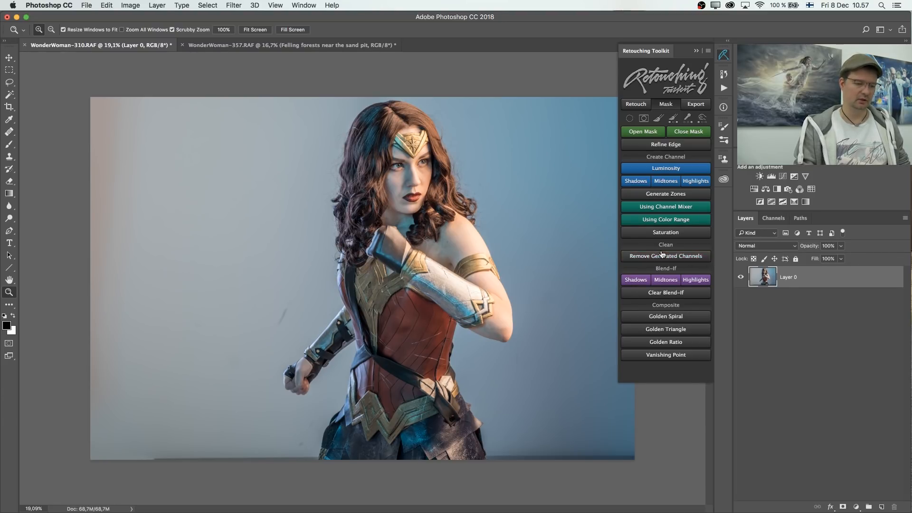
pyautogui.click(668, 258)
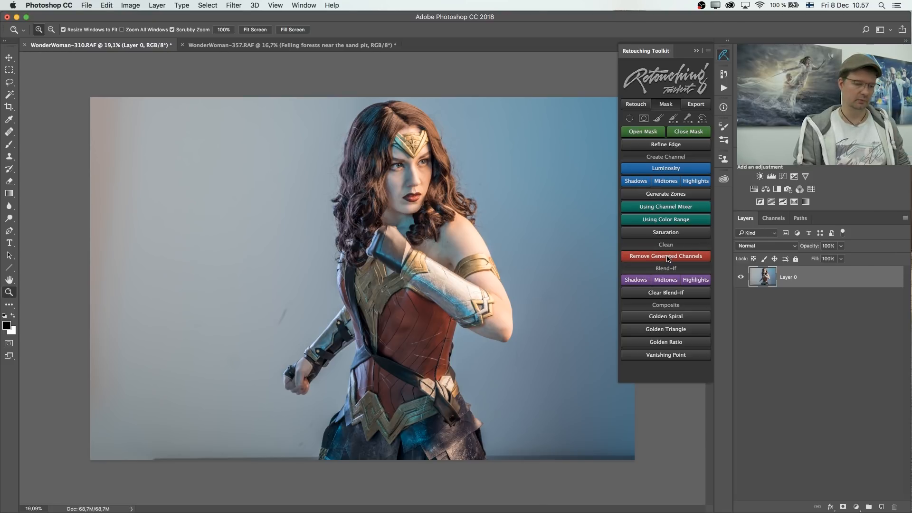
# - Generate the luminosity zone channels and preview Zone 5 and Zone 4 on the image
pyautogui.click(667, 195)
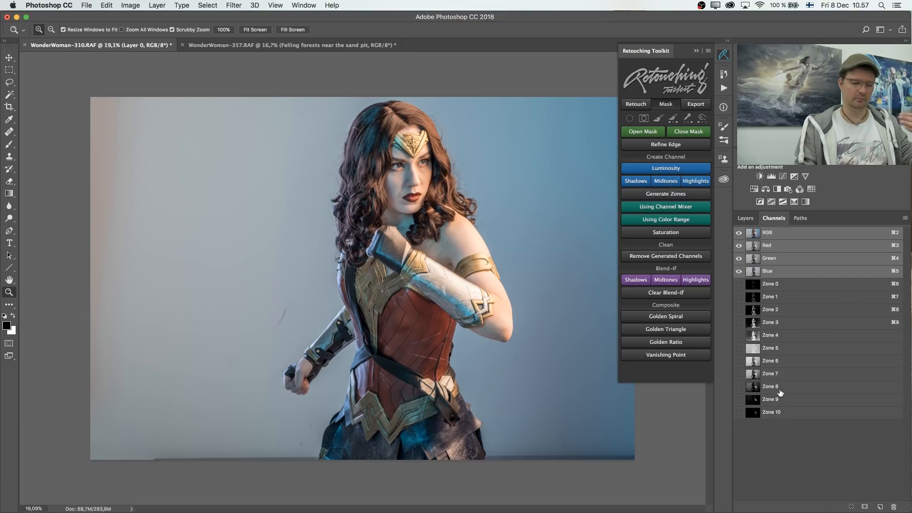
pyautogui.click(739, 348)
pyautogui.click(739, 336)
pyautogui.click(738, 349)
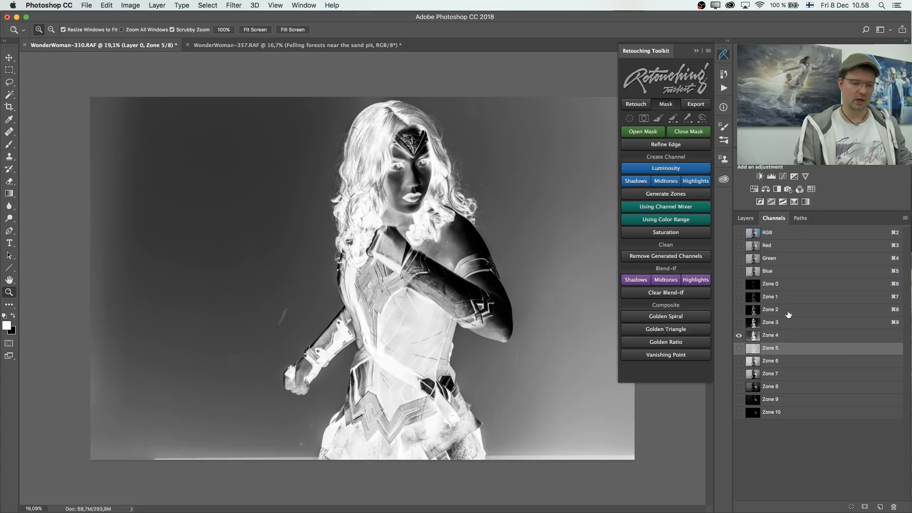
# - Remove the generated zone channels and return to the layer list
pyautogui.click(665, 258)
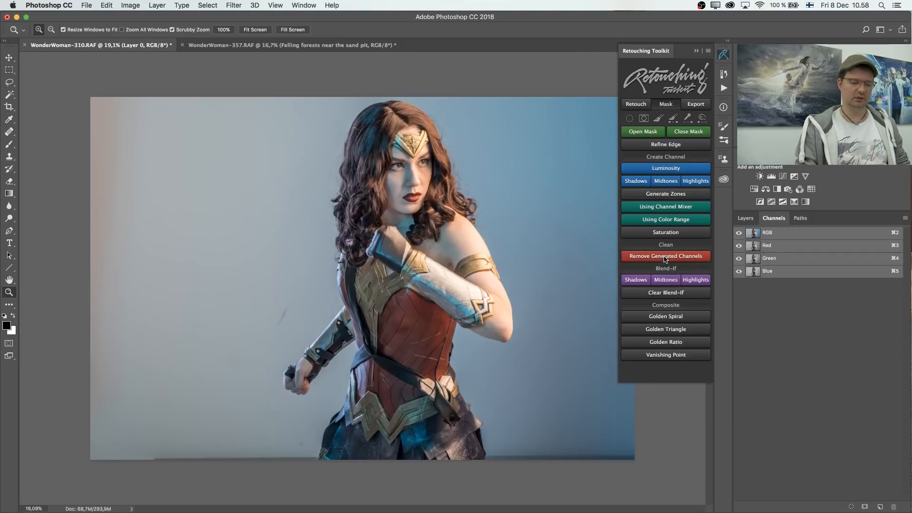
pyautogui.click(745, 218)
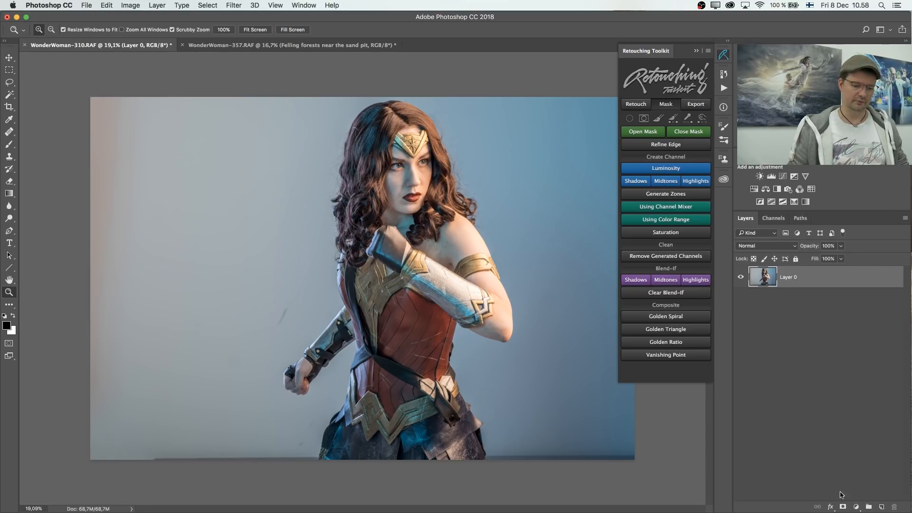
# - Add a Selective Color adjustment above the portrait and set the Neutrals' Yellow to +72%
pyautogui.click(856, 507)
pyautogui.click(874, 490)
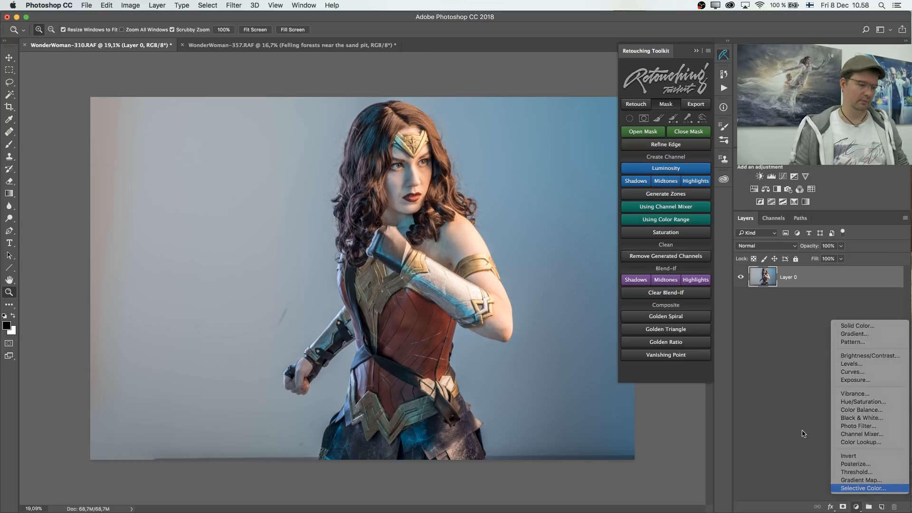
pyautogui.moveTo(524, 284); pyautogui.dragTo(565, 284)
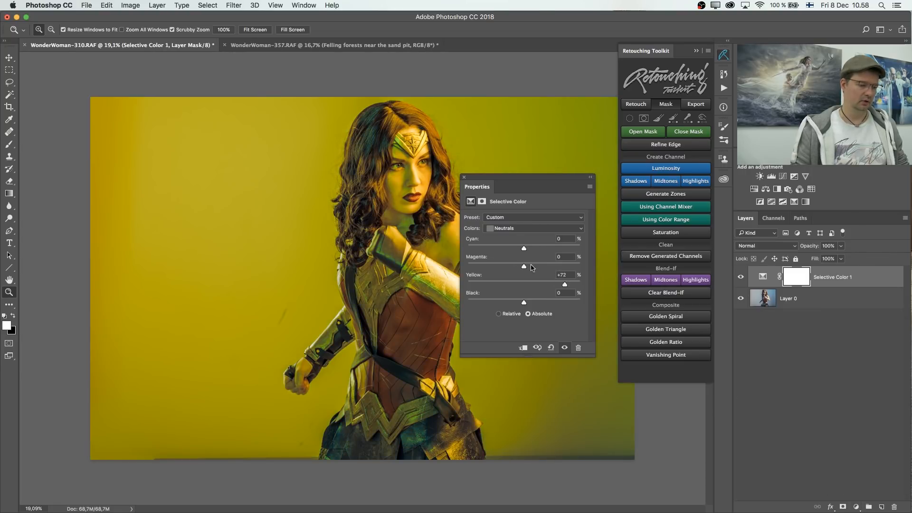
pyautogui.click(464, 177)
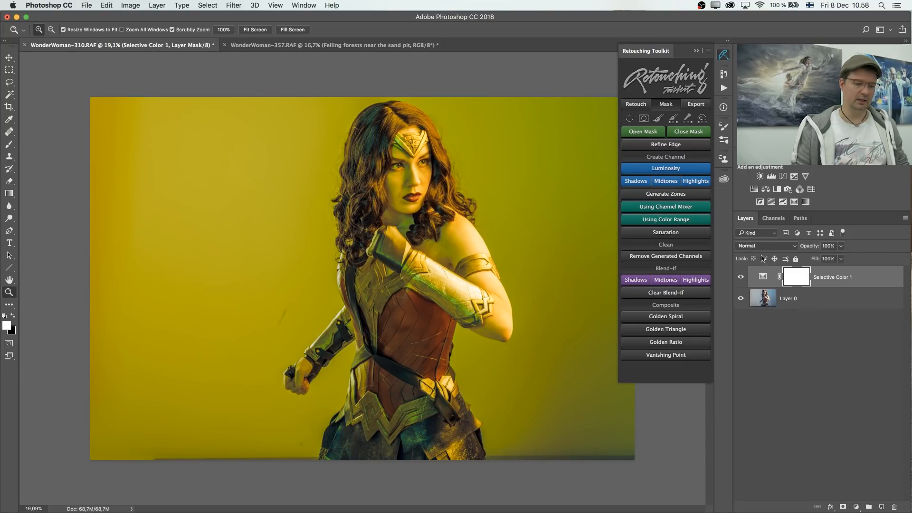
# - Limit the Selective Color layer to the shadows using Blend-If, with the underlying white slider split at 61/166, and delete the layer
pyautogui.click(637, 283)
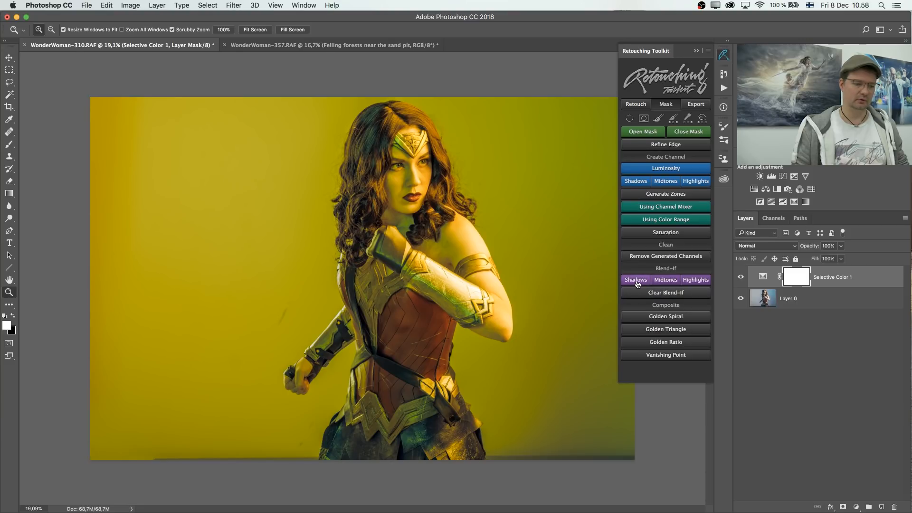
pyautogui.click(641, 285)
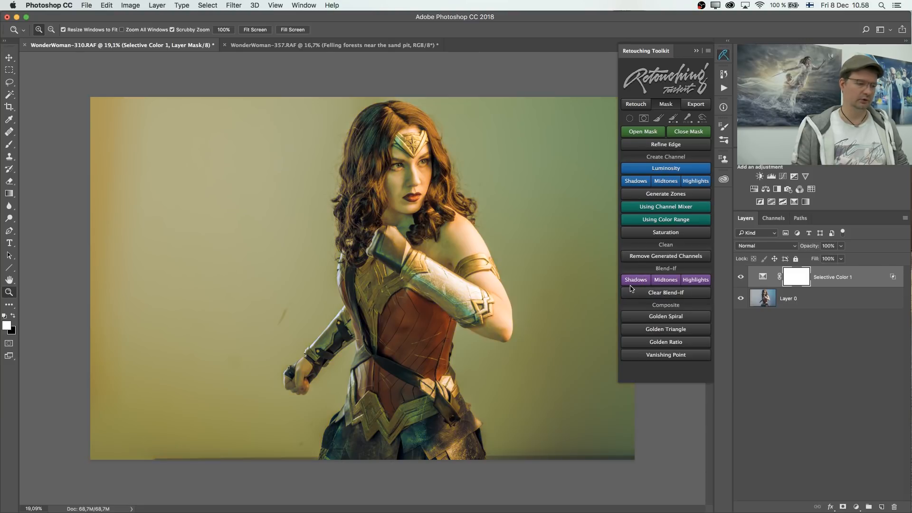
pyautogui.doubleClick(893, 278)
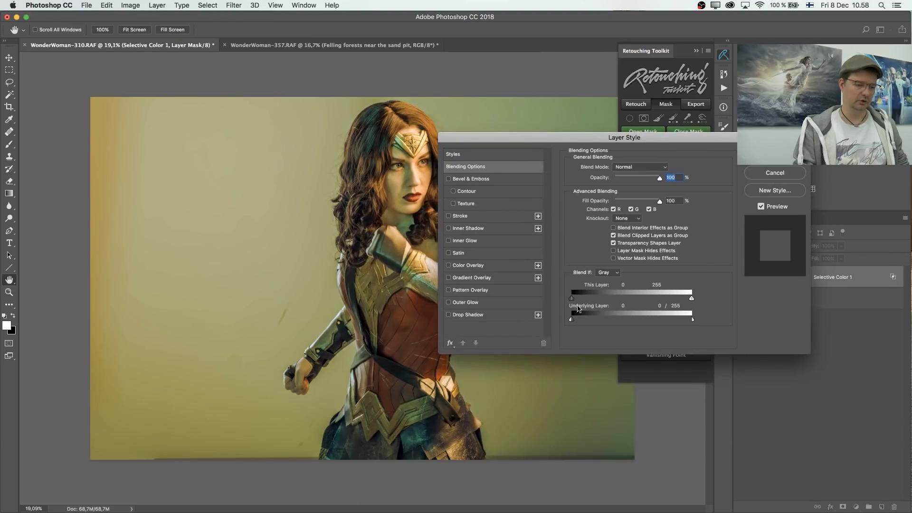
pyautogui.moveTo(575, 324); pyautogui.dragTo(651, 318)
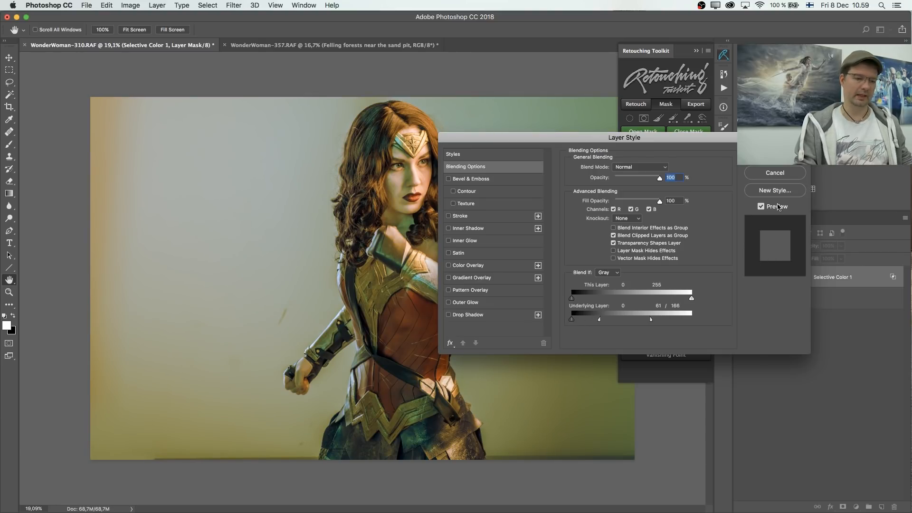
pyautogui.press('Return')
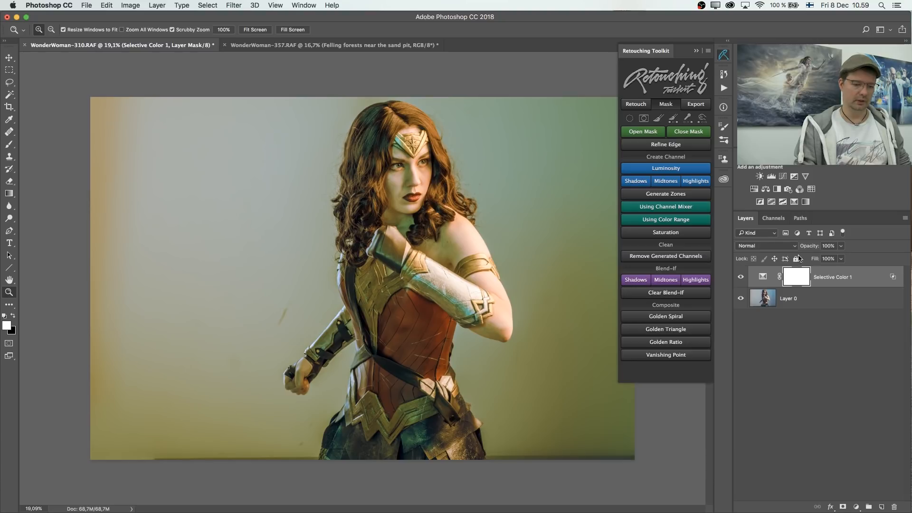
pyautogui.click(834, 275)
pyautogui.press('BackSpace')
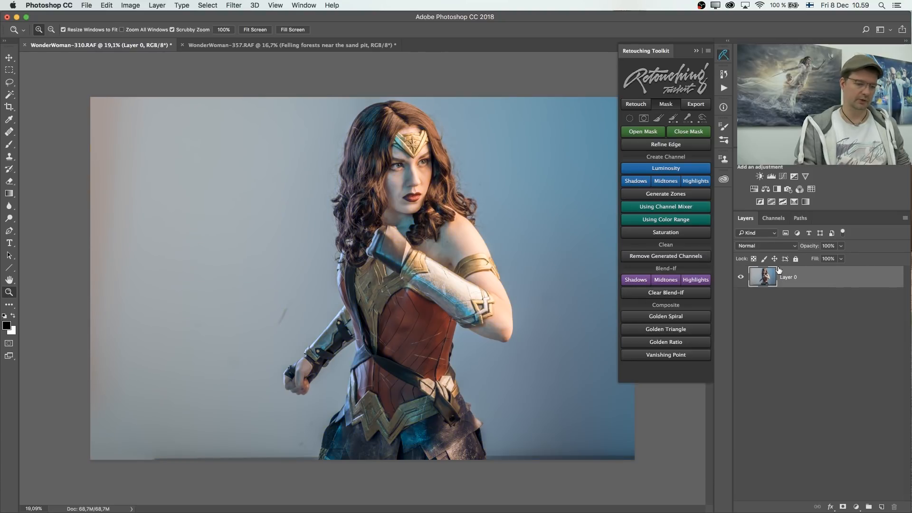
# - Overlay the Golden Spiral and Golden Triangle composition guides on the portrait in turn, deleting each one
pyautogui.click(667, 318)
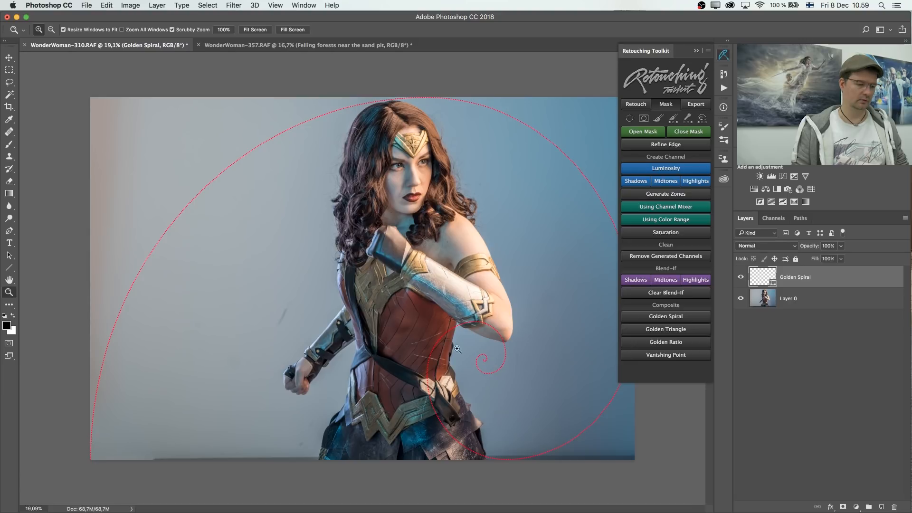
pyautogui.moveTo(516, 448); pyautogui.dragTo(365, 344)
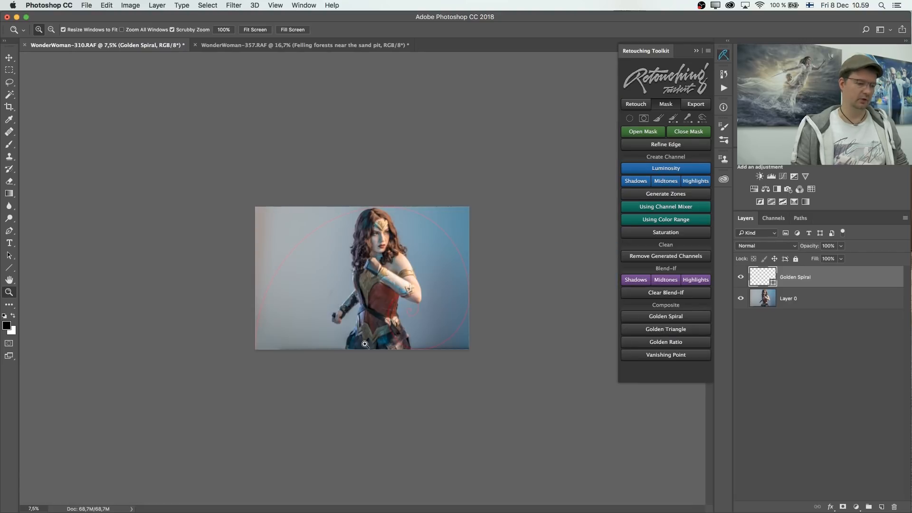
pyautogui.moveTo(406, 296); pyautogui.dragTo(435, 283)
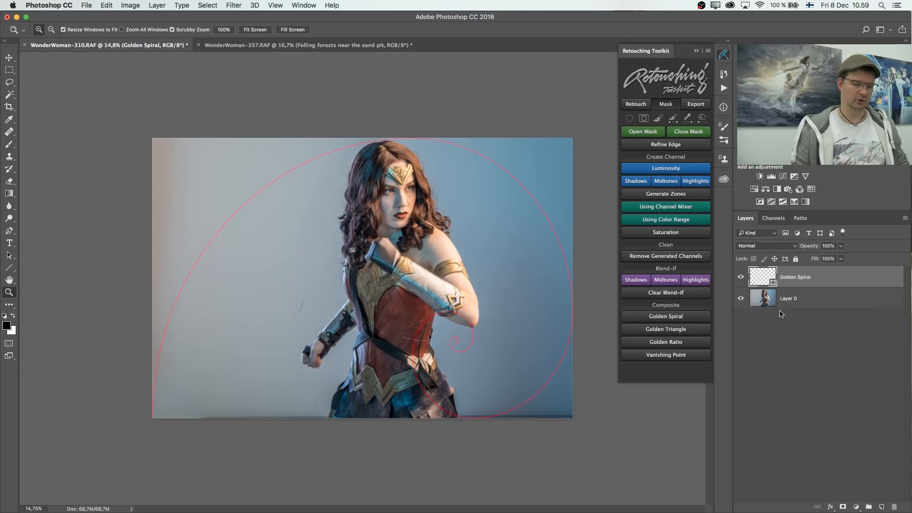
pyautogui.press('BackSpace')
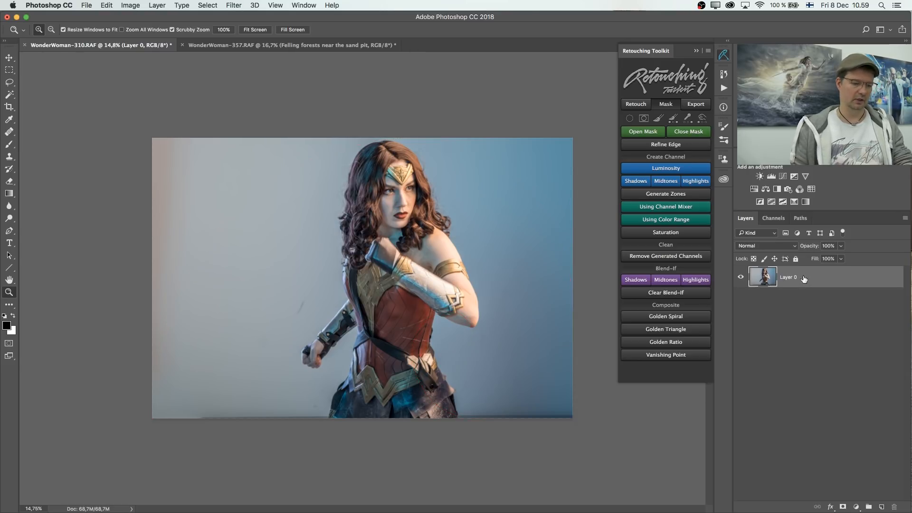
pyautogui.click(660, 334)
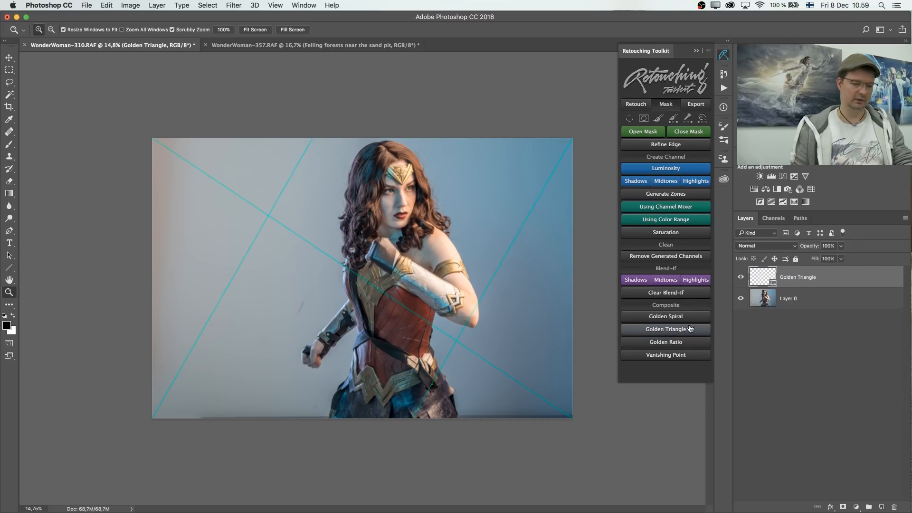
pyautogui.press('BackSpace')
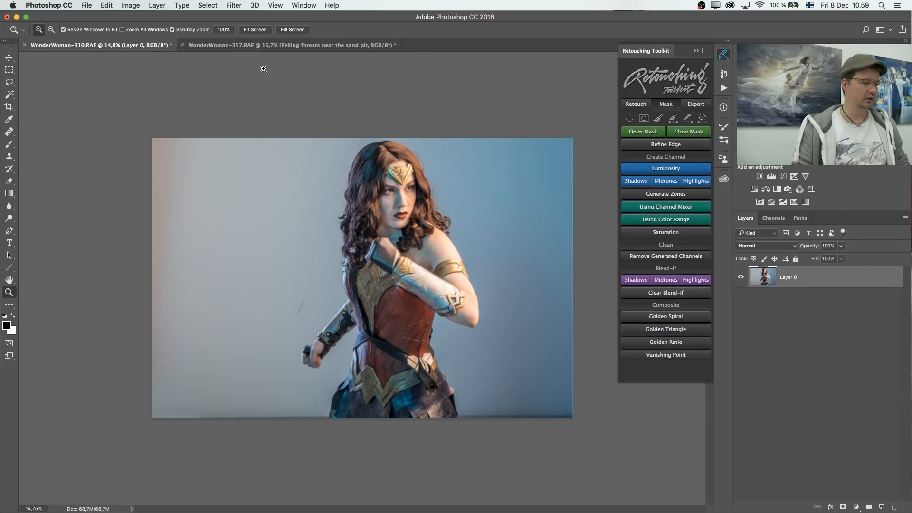
# - Switch to the WonderWoman-357.RAF document and select the Background copy layer's mask
pyautogui.click(268, 45)
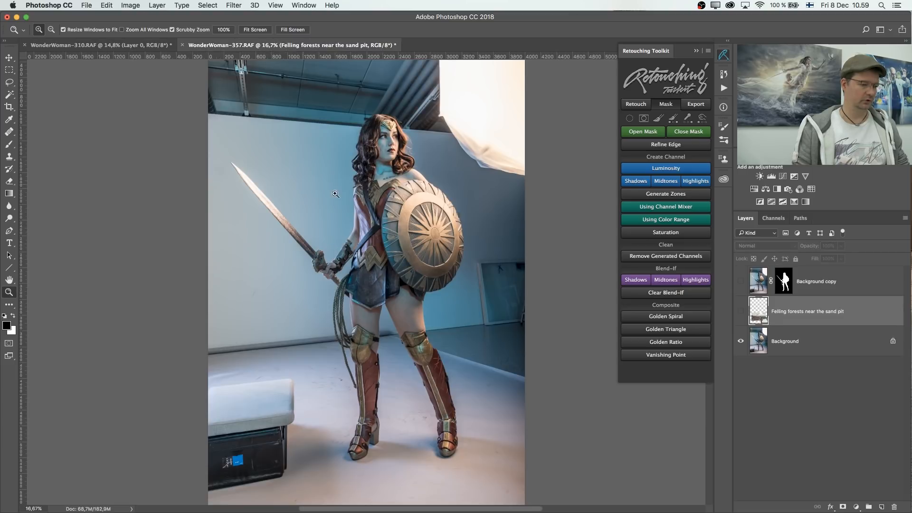
pyautogui.hotkey('ctrl', '0')
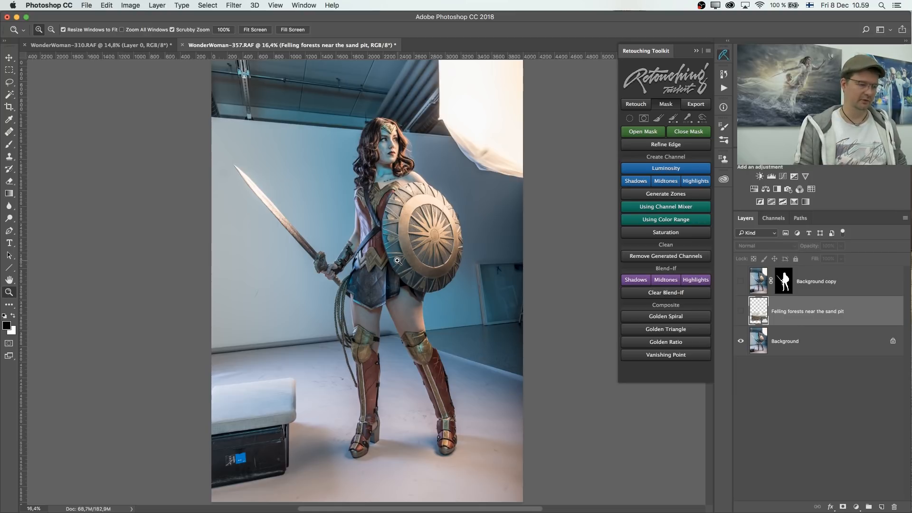
pyautogui.click(740, 280)
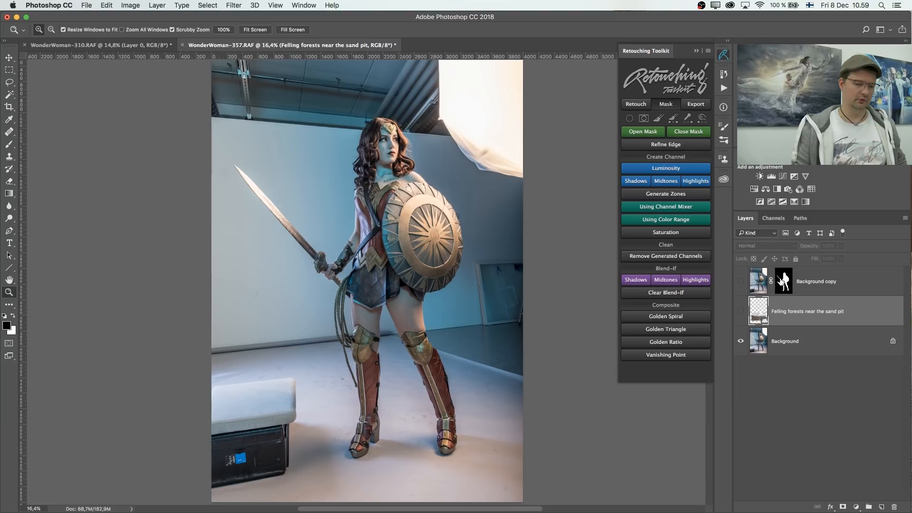
pyautogui.click(783, 281)
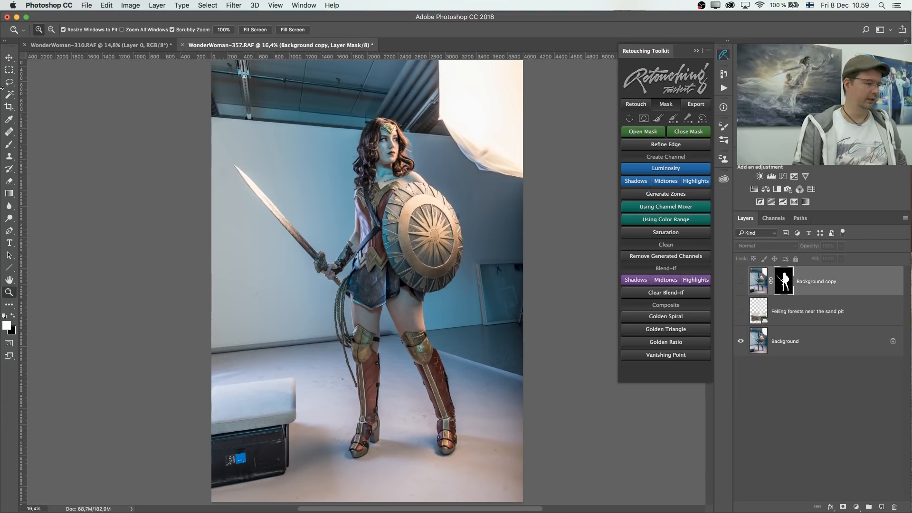
pyautogui.click(9, 58)
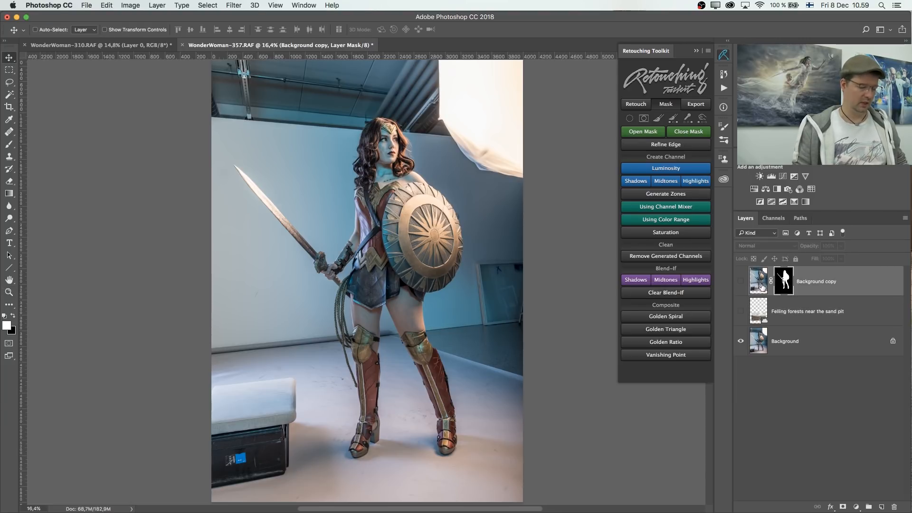
pyautogui.press('z')
# - Show only the masked Background copy cutout and shift it slightly upward on the canvas
pyautogui.click(740, 341)
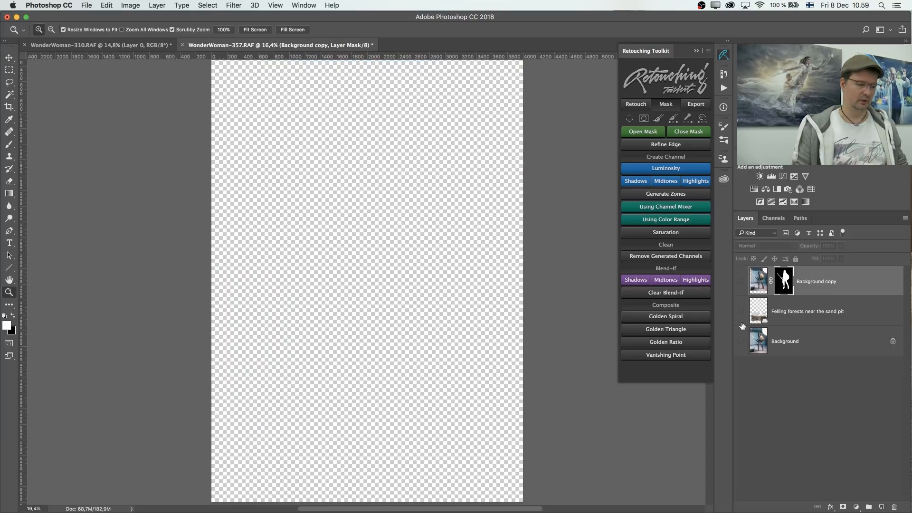
pyautogui.click(740, 282)
pyautogui.moveTo(352, 246); pyautogui.dragTo(289, 225)
pyautogui.click(9, 57)
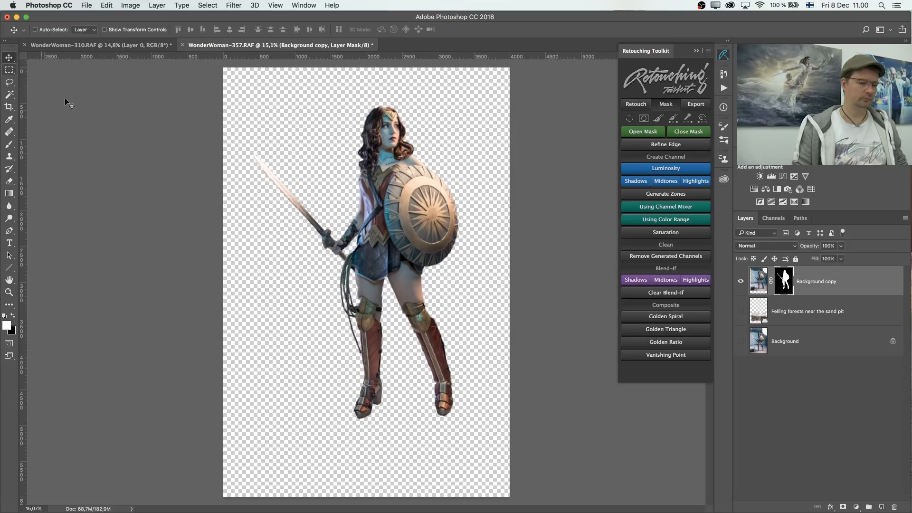
# - Show only the Background layer and generate a Vanishing Point path with 24 lines
pyautogui.click(741, 281)
pyautogui.click(741, 341)
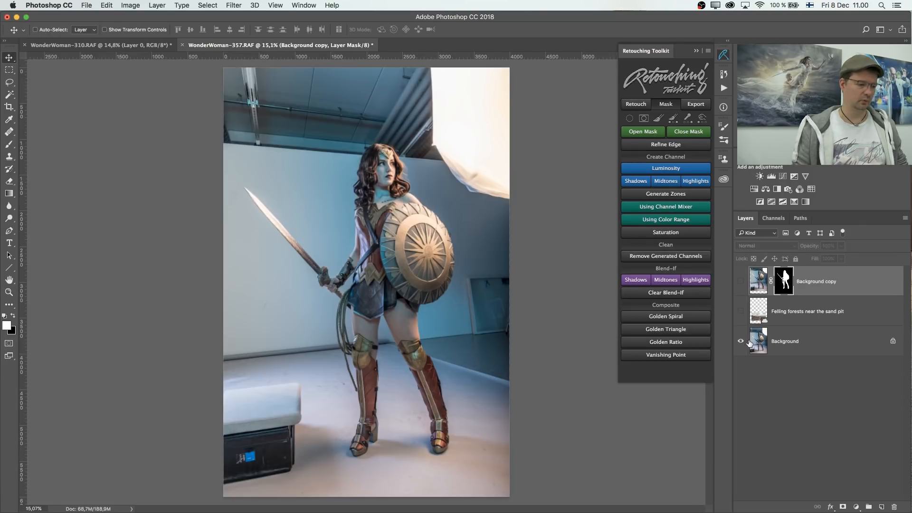
pyautogui.click(665, 356)
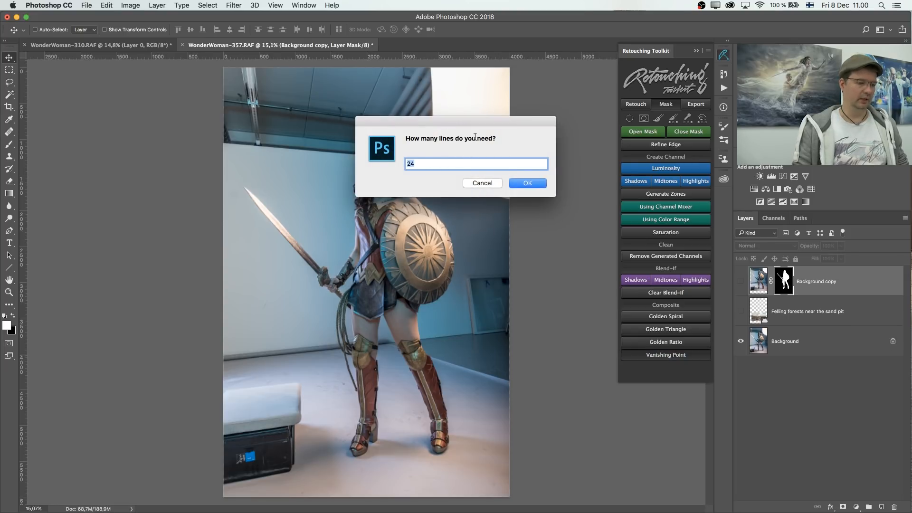
pyautogui.click(527, 184)
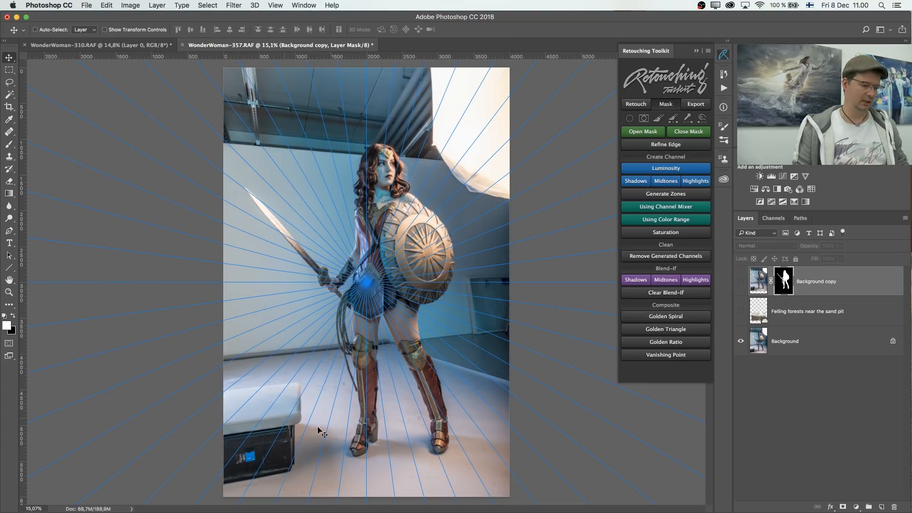
# - Transform the Vanishing Point path, moving its centre to about X 724 px, Y 3393 px on the studio wall beside the figure
pyautogui.press('super+minus')
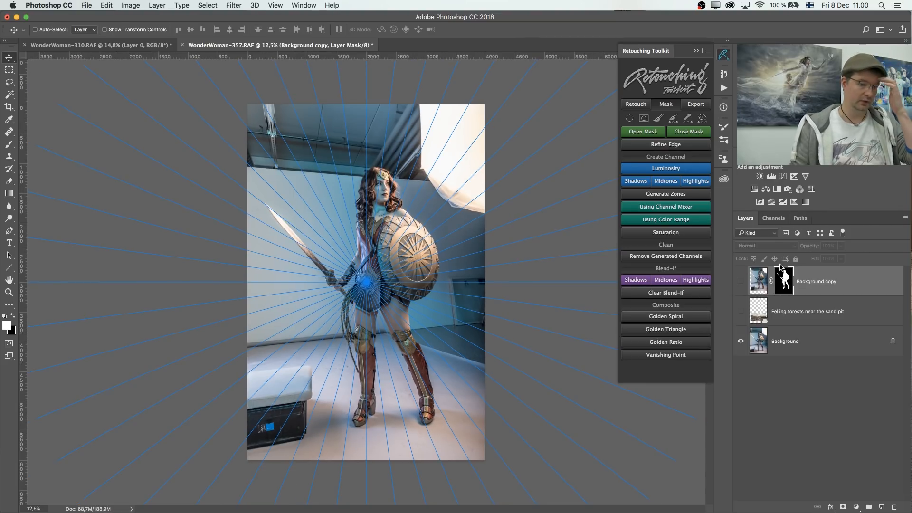
pyautogui.click(801, 218)
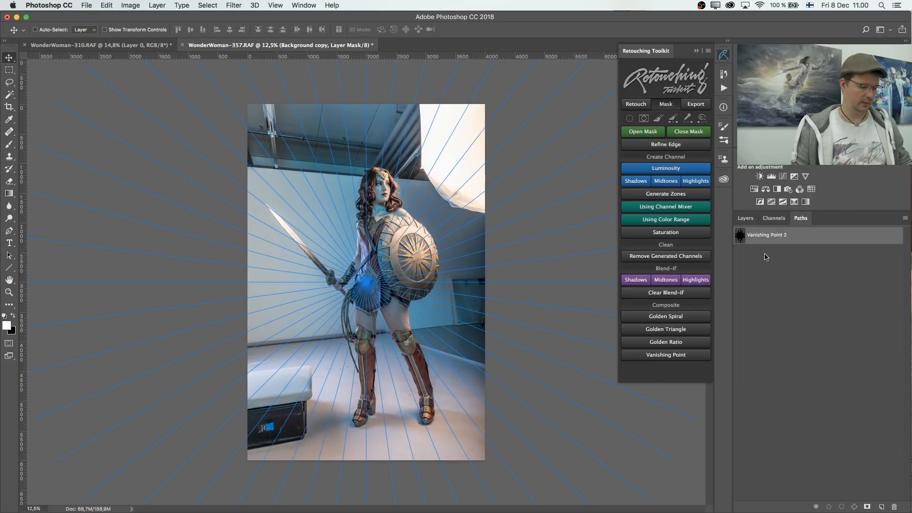
pyautogui.press('super+t')
pyautogui.moveTo(474, 304); pyautogui.dragTo(408, 329)
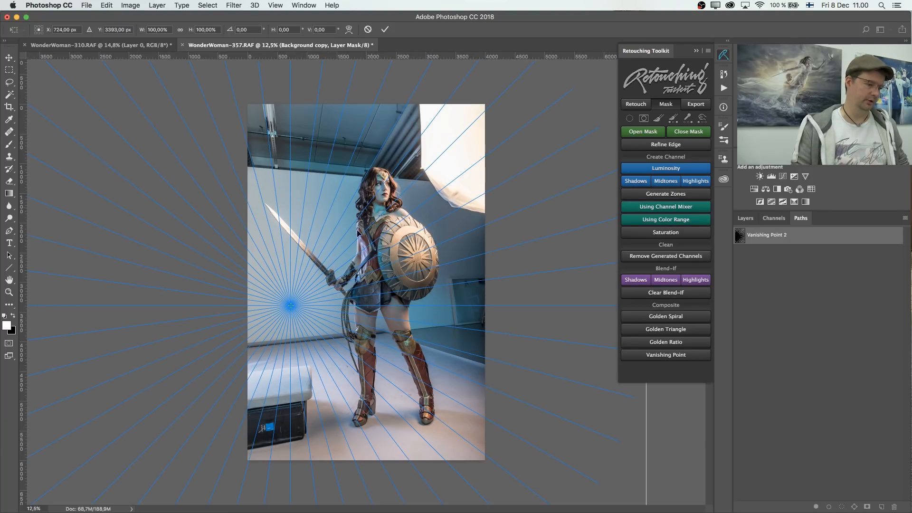
# - Place a vertical and a horizontal guide through the vanishing point, apply the path transform and deselect the path
pyautogui.moveTo(27, 242); pyautogui.dragTo(291, 246)
pyautogui.moveTo(374, 57); pyautogui.dragTo(335, 305)
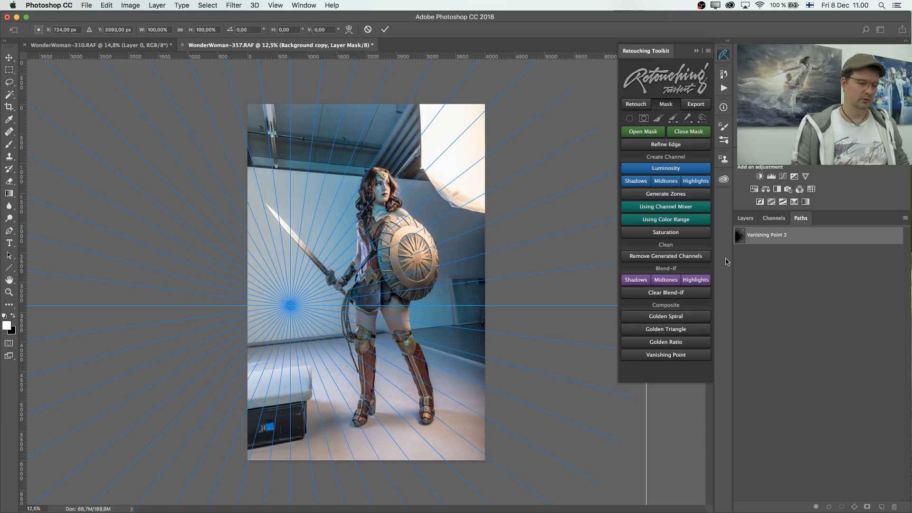
pyautogui.press('Return')
pyautogui.click(762, 256)
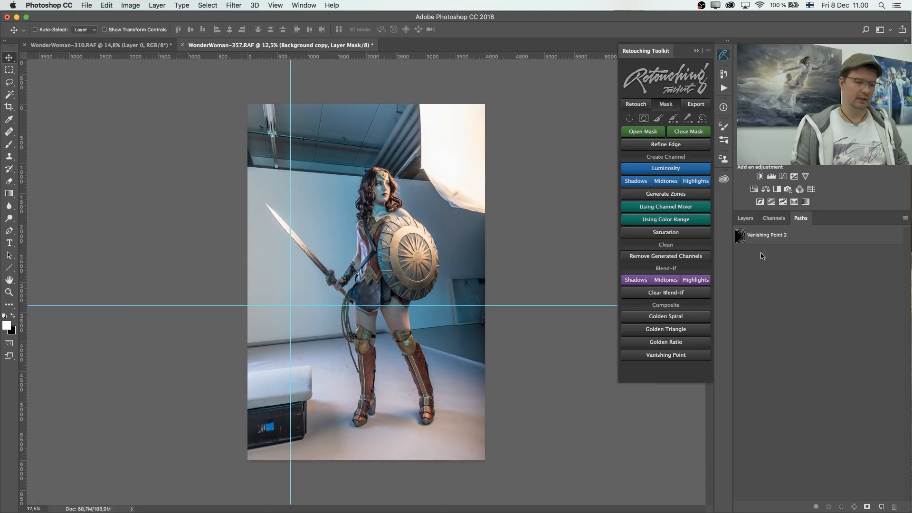
# - Show the Background copy cutout again and move it down to align with the figure in the Background layer
pyautogui.click(748, 221)
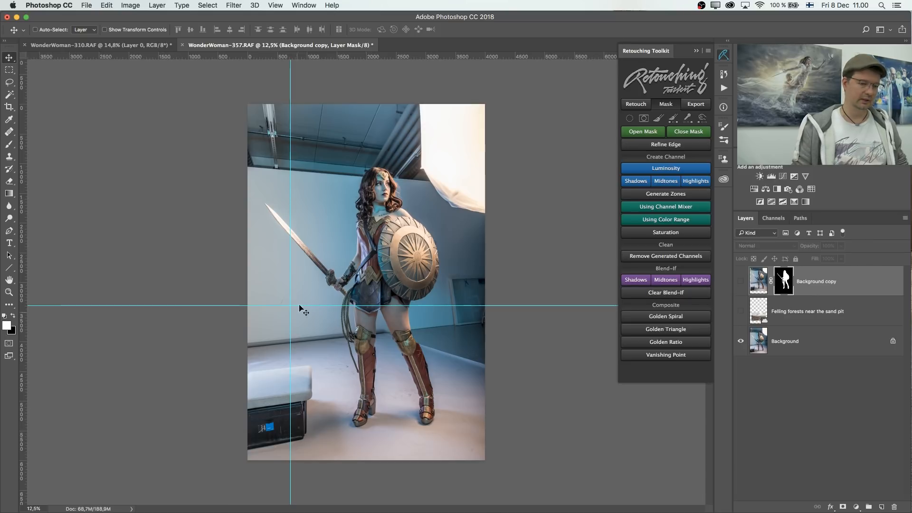
pyautogui.click(740, 283)
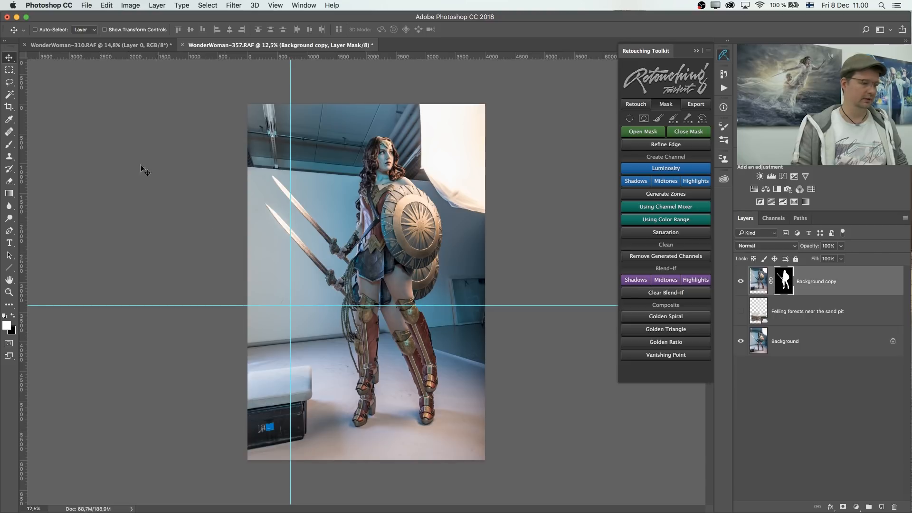
pyautogui.moveTo(393, 251); pyautogui.dragTo(398, 277)
# - Try to scale the Background copy cutout with its transform reference point at the guides' intersection
pyautogui.hotkey('ctrl', 't')
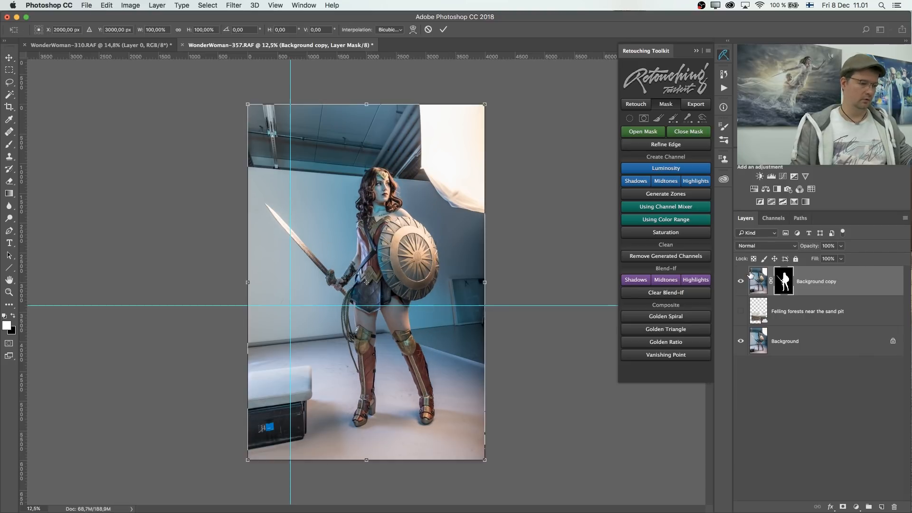
pyautogui.moveTo(366, 284); pyautogui.dragTo(292, 304)
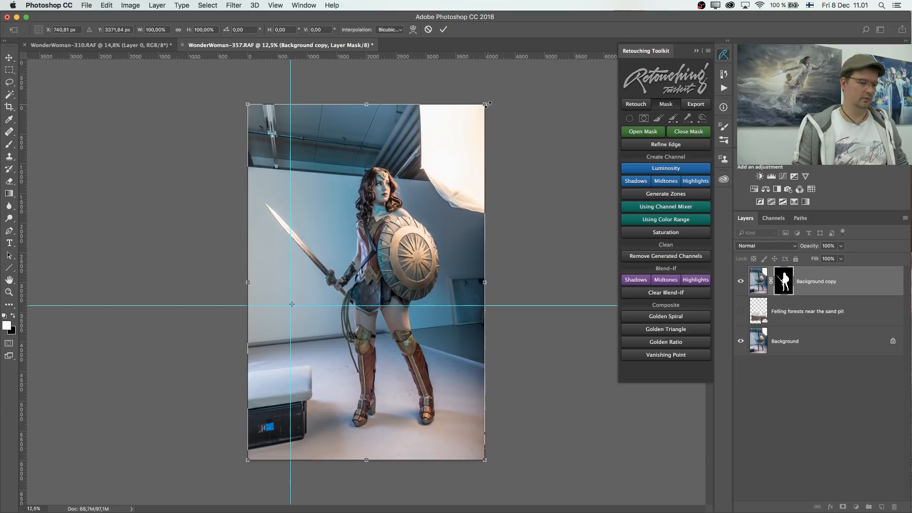
pyautogui.moveTo(484, 104); pyautogui.dragTo(434, 157)
pyautogui.press('Escape')
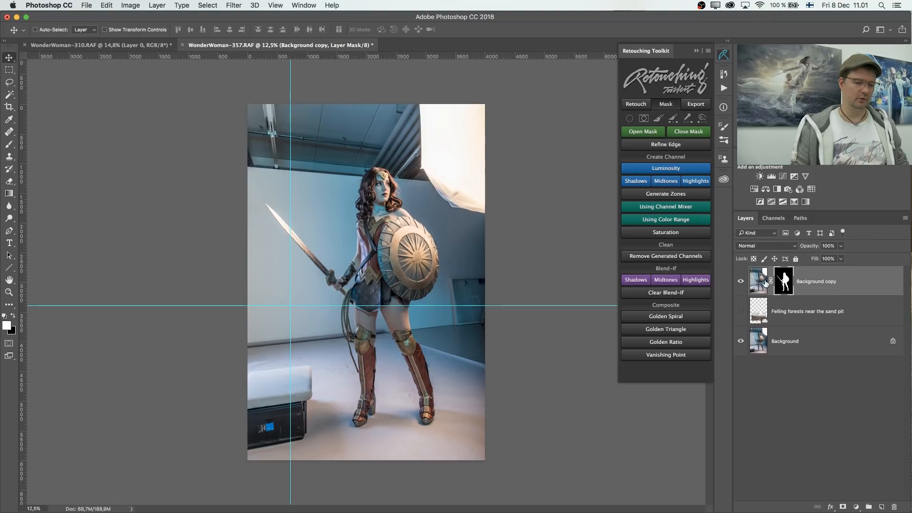
# - Show the "Felling forests near the sand pit" layer, enlarge it beyond the canvas width and position its horizon along the horizontal guide
pyautogui.click(740, 312)
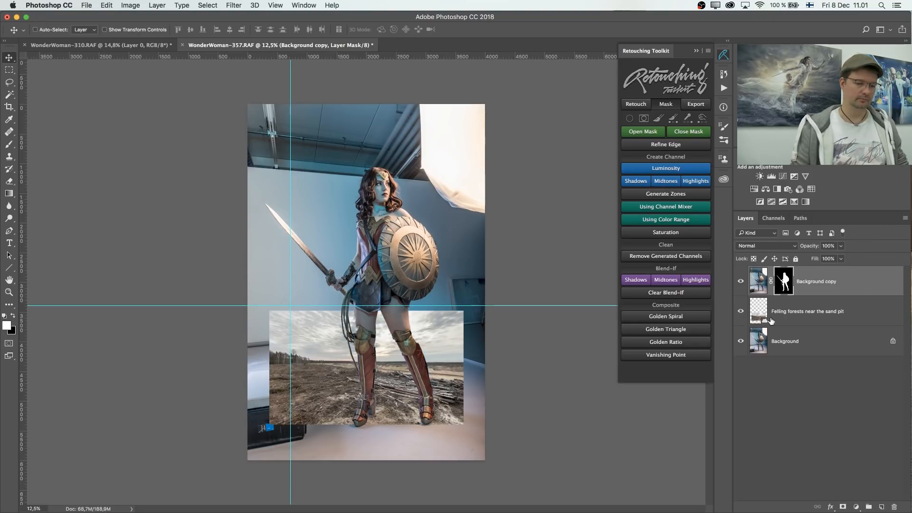
pyautogui.click(800, 313)
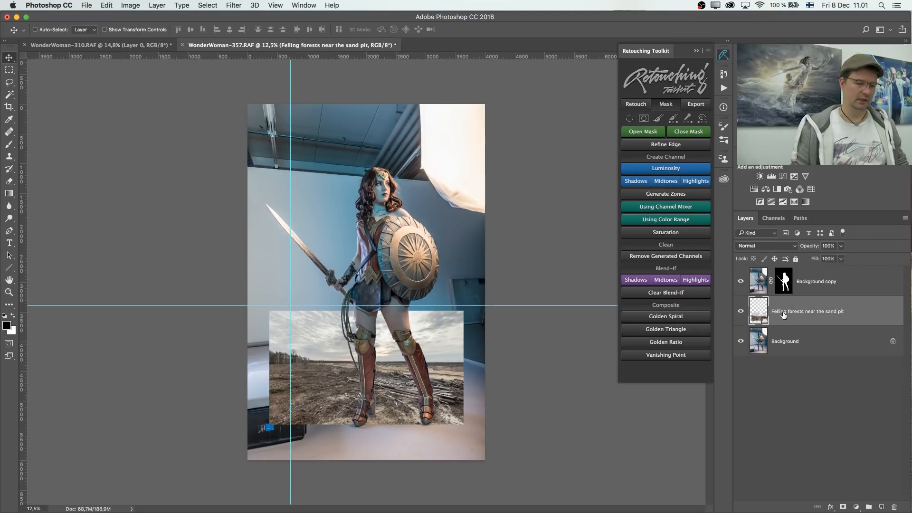
pyautogui.press('super+t')
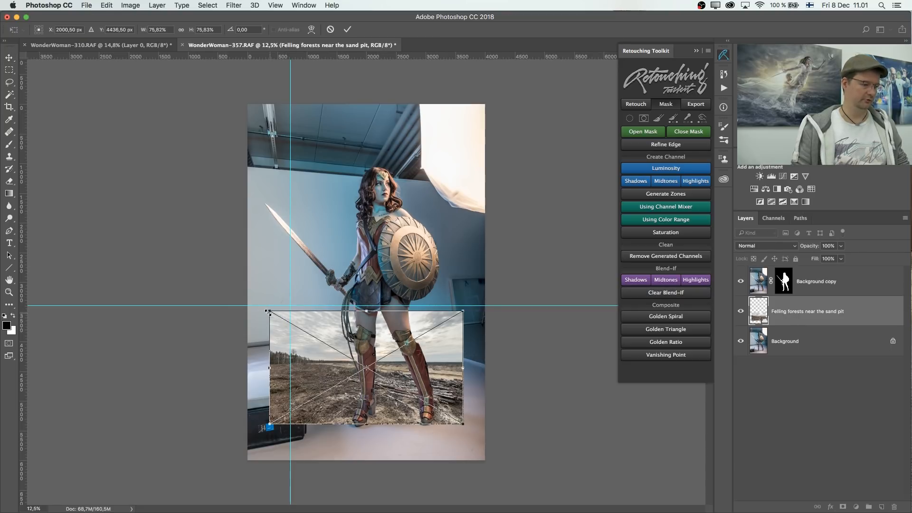
pyautogui.moveTo(267, 312); pyautogui.dragTo(74, 198)
pyautogui.moveTo(463, 198); pyautogui.dragTo(518, 152)
pyautogui.moveTo(408, 289); pyautogui.dragTo(434, 319)
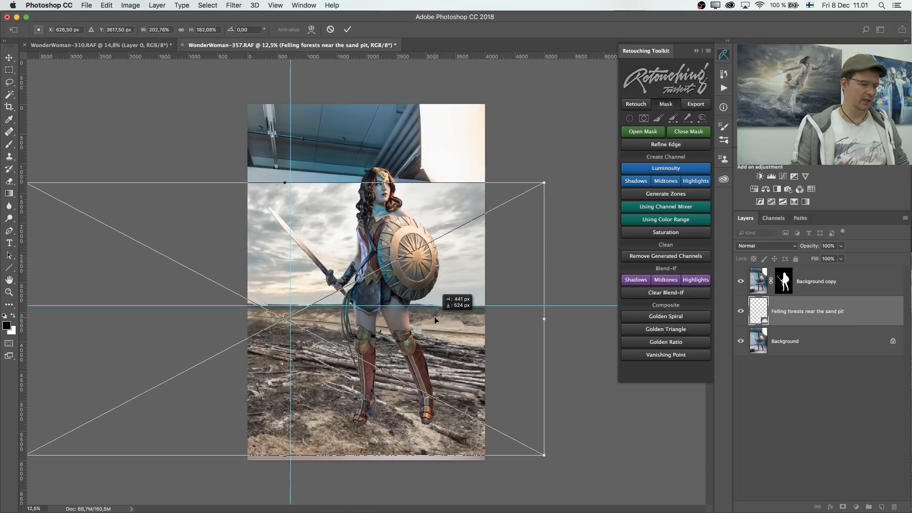
pyautogui.moveTo(544, 182); pyautogui.dragTo(559, 145)
pyautogui.moveTo(454, 250); pyautogui.dragTo(484, 265)
pyautogui.press('Return')
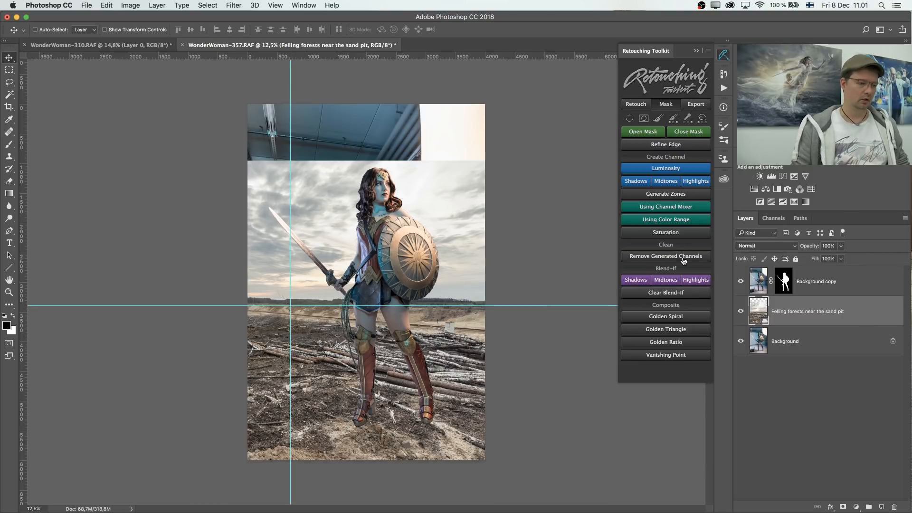
# - Create a merged duplicate of the composite and try the toolkit's web, Facebook and Instagram resize commands on it, cancelling the pixel size prompt
pyautogui.click(696, 106)
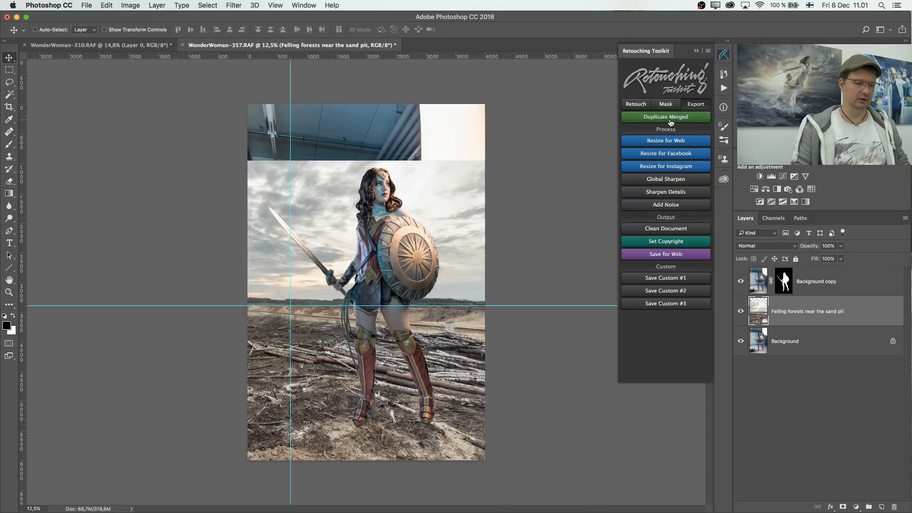
pyautogui.click(671, 119)
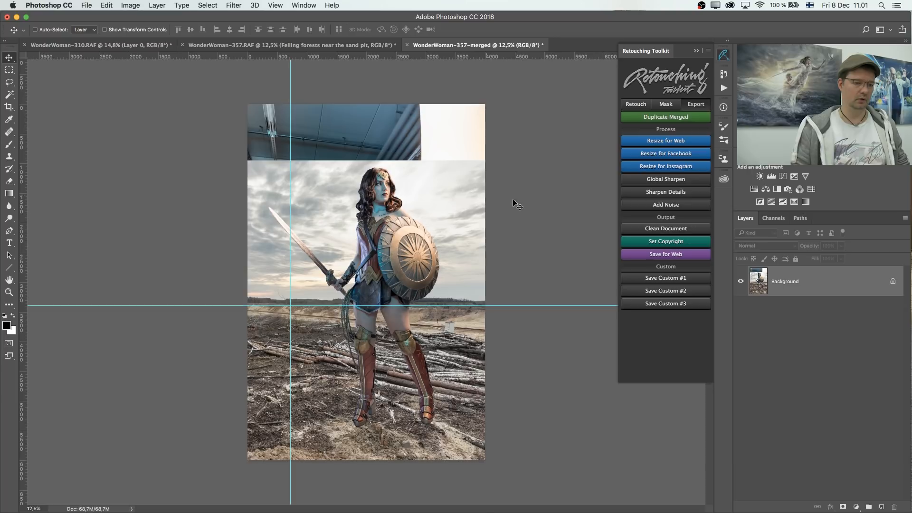
pyautogui.click(671, 144)
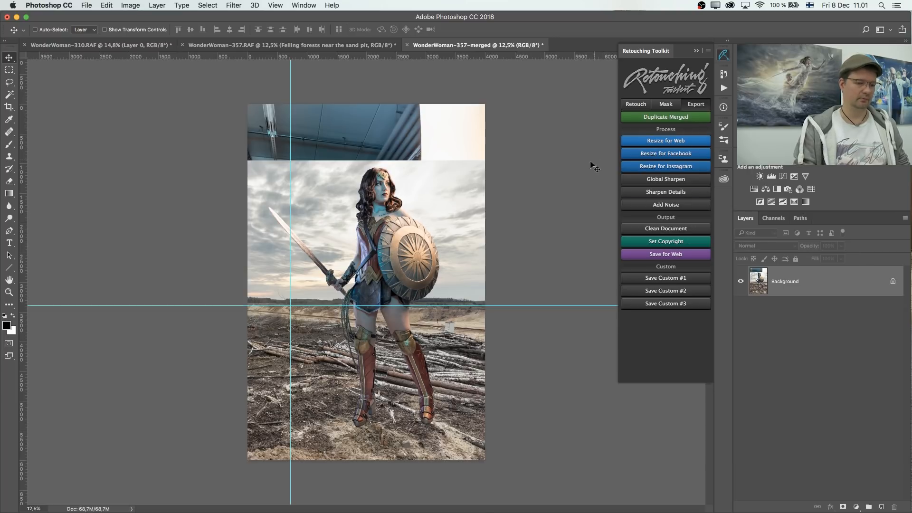
pyautogui.click(671, 143)
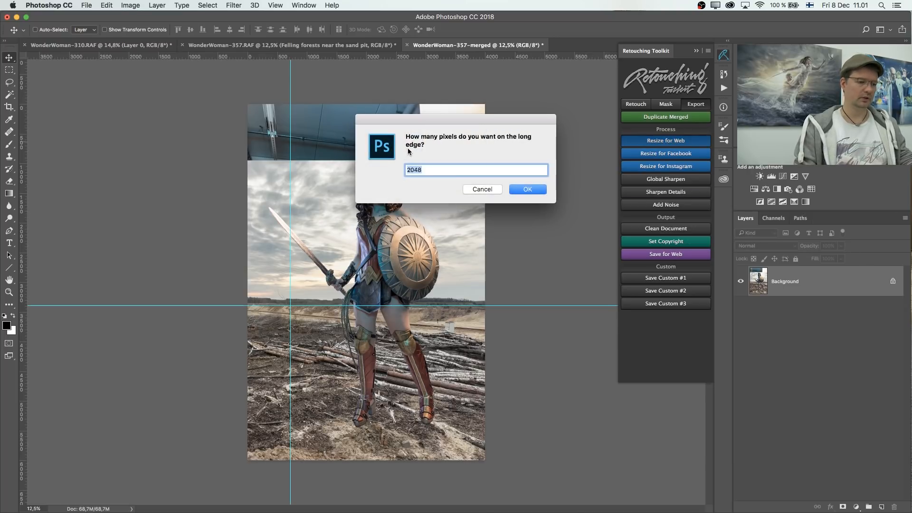
pyautogui.click(483, 190)
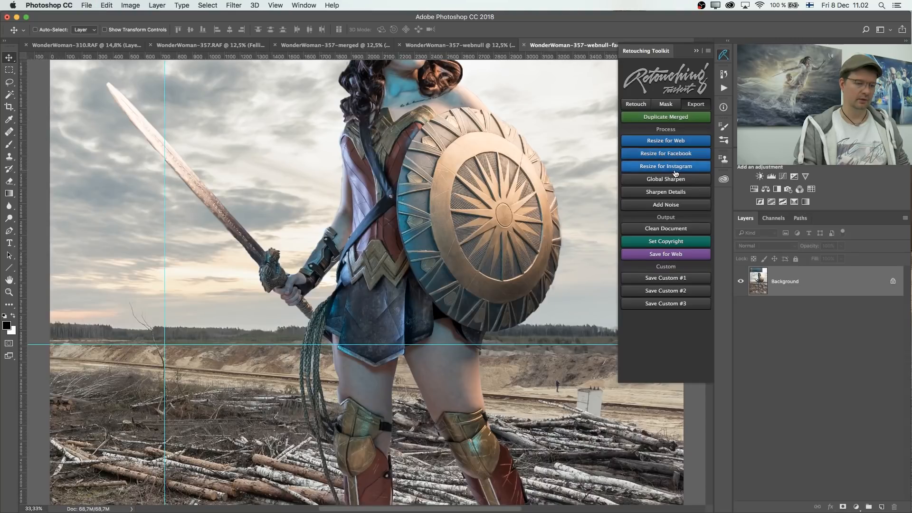
pyautogui.click(674, 170)
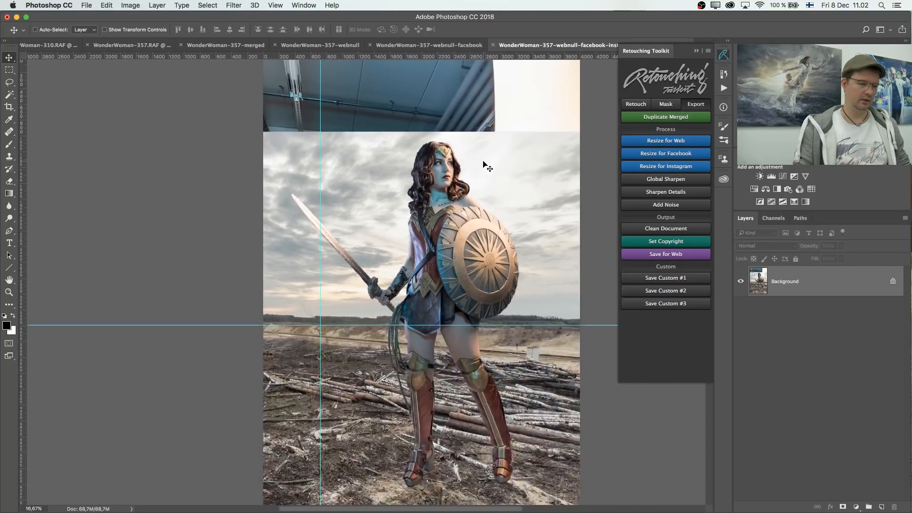
# - Try Global Sharpen on the Instagram copy with a High Pass radius of 1.8 pixels, viewed around the face, and delete the sharpening layer
pyautogui.click(9, 292)
pyautogui.moveTo(409, 162); pyautogui.dragTo(448, 182)
pyautogui.moveTo(399, 217); pyautogui.dragTo(420, 218)
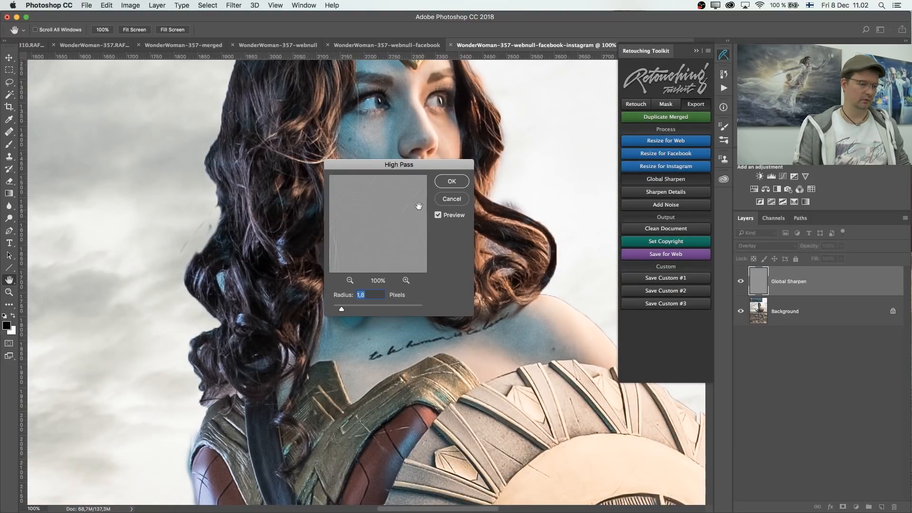
pyautogui.moveTo(435, 168); pyautogui.dragTo(517, 161)
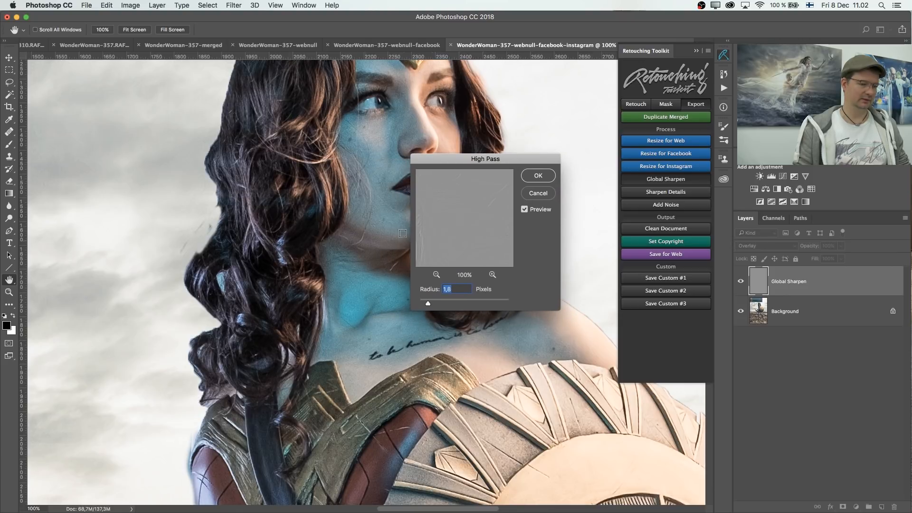
pyautogui.click(538, 175)
pyautogui.press('Delete')
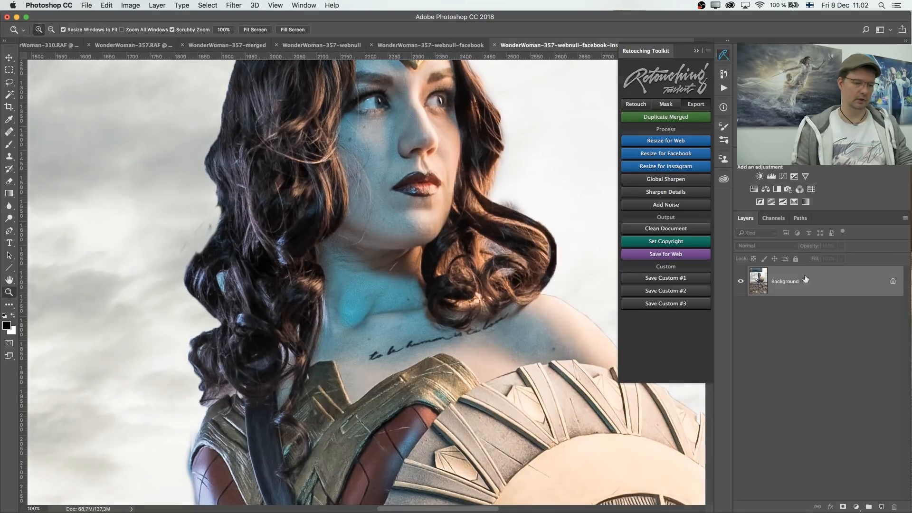
# - Set the Instagram copy's copyright notice to the photographer's name
pyautogui.click(669, 196)
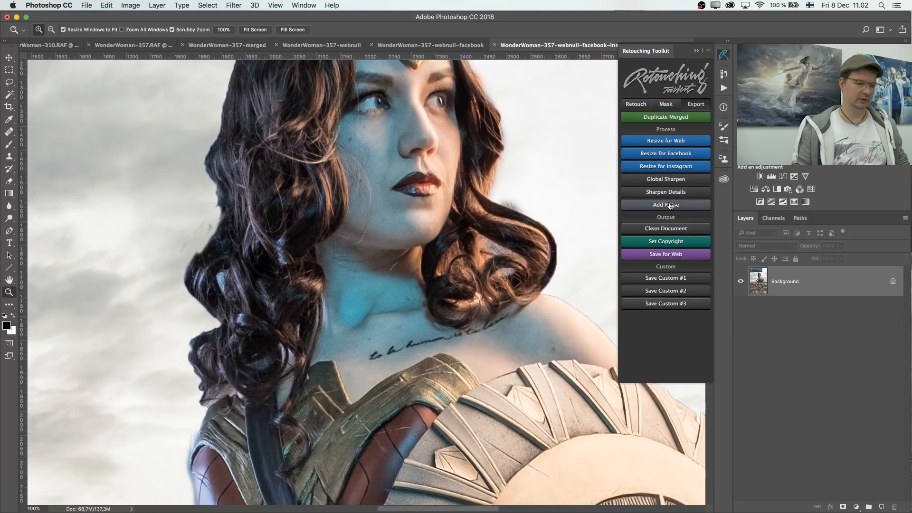
pyautogui.click(675, 230)
pyautogui.click(634, 245)
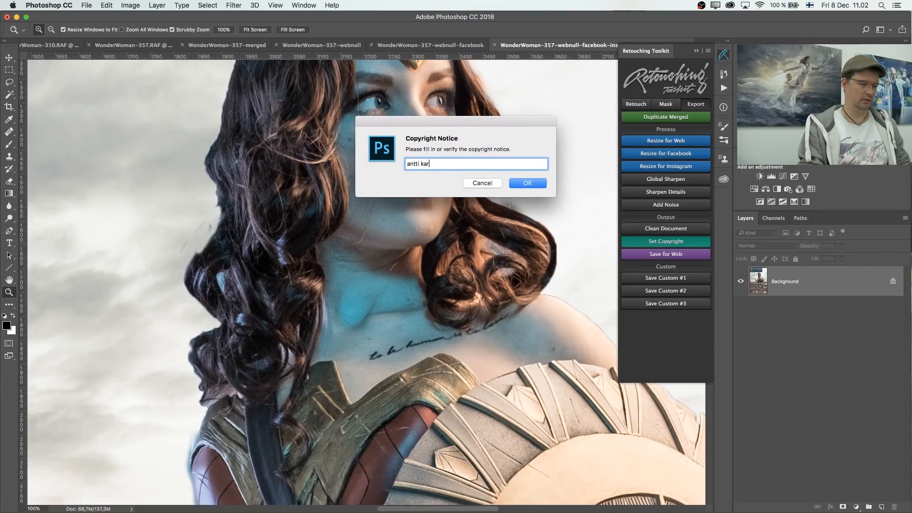
pyautogui.press('Return')
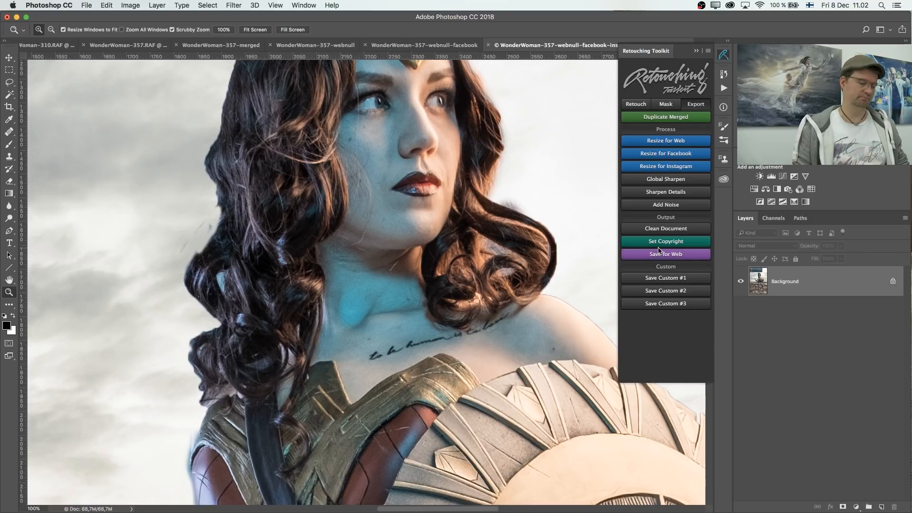
# - Review the composite at a smaller scale along with the toolkit's Retouch and Mask tools, and collapse the Retouching Toolkit
pyautogui.press('super+minus')
pyautogui.press('super+minus')
pyautogui.press('super+minus')
pyautogui.press('super+minus')
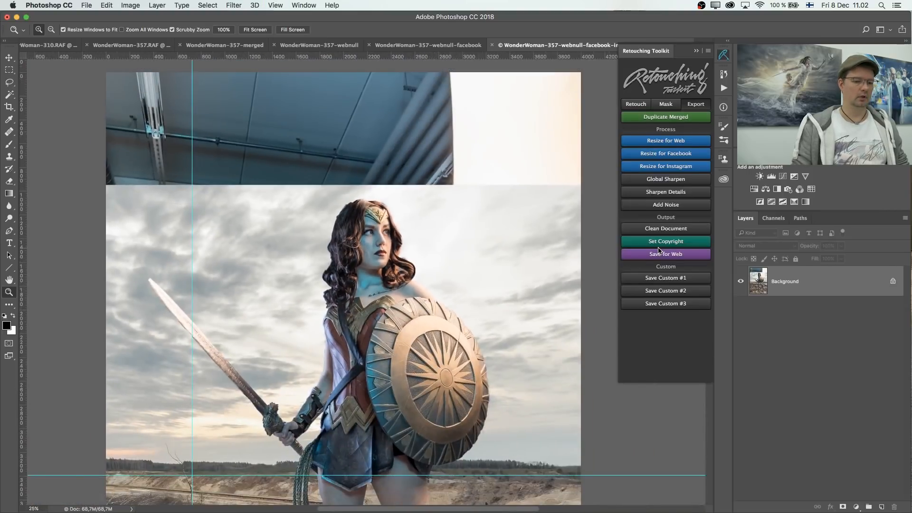
pyautogui.scroll(-5, 433, 285)
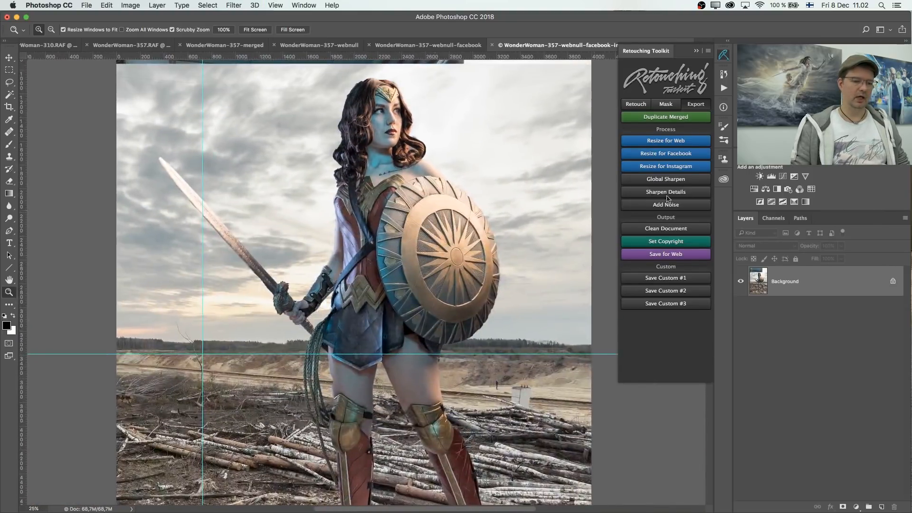
pyautogui.click(636, 106)
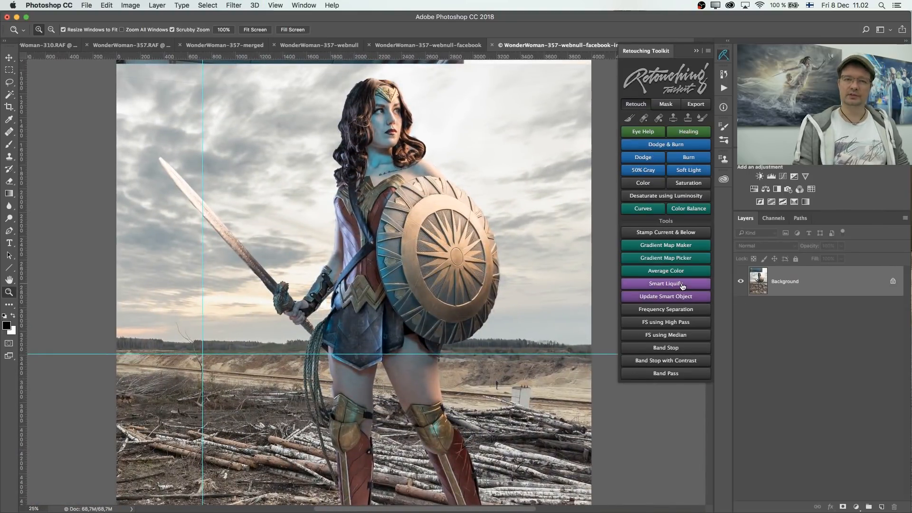
pyautogui.click(664, 105)
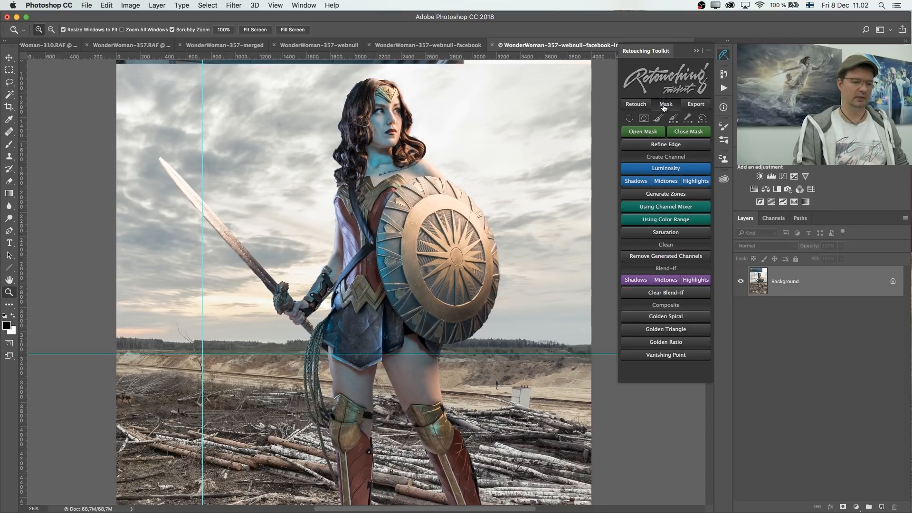
pyautogui.click(724, 55)
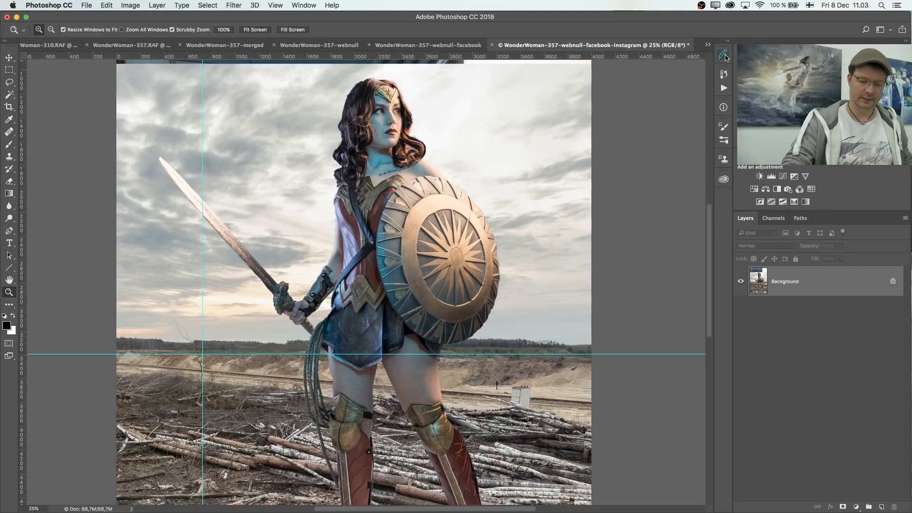